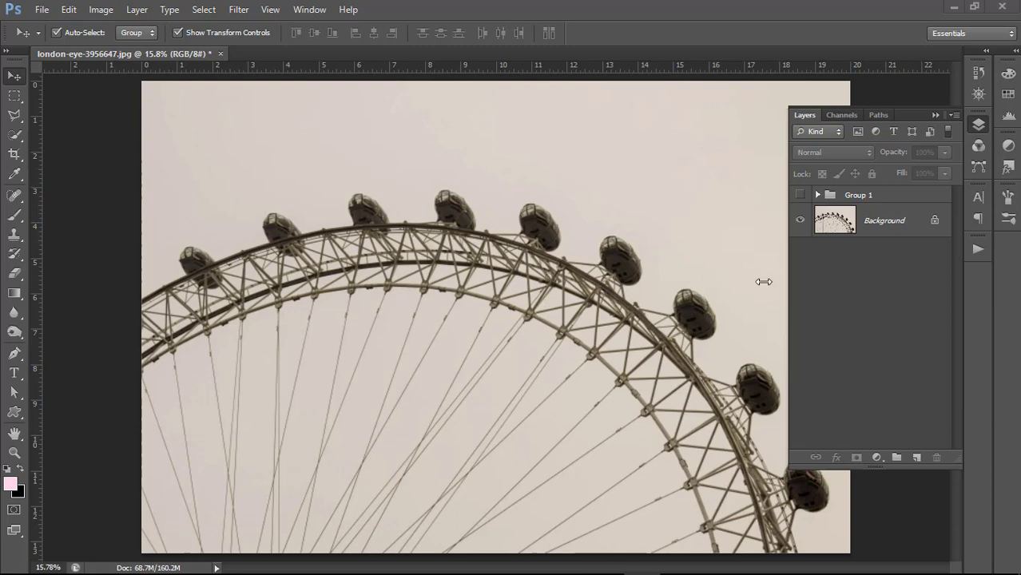
# Toggle the Group 1 layers' visibility to check the finished cut-out without the cyan fill
pyautogui.click(800, 221)
pyautogui.click(799, 195)
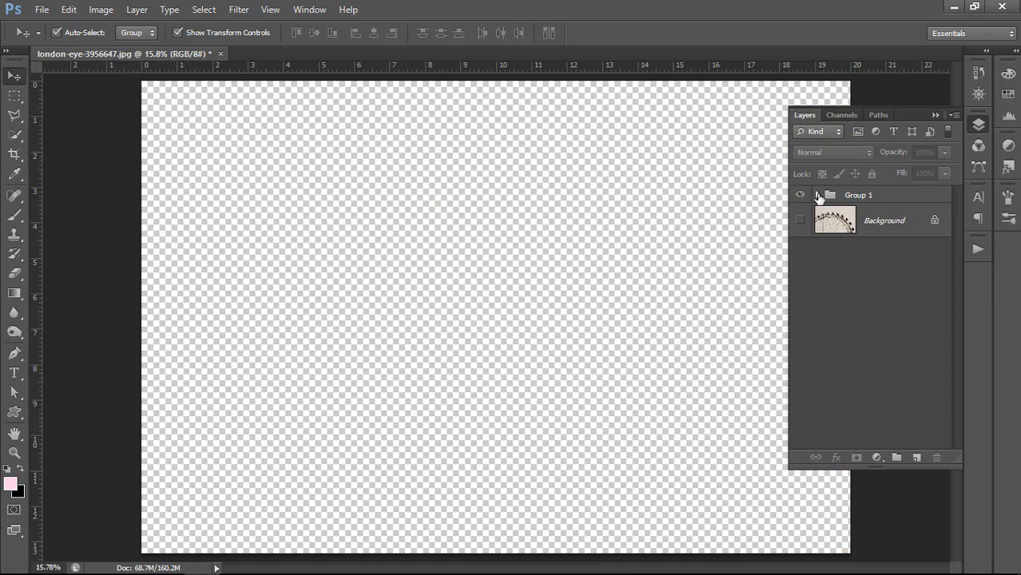
pyautogui.click(817, 195)
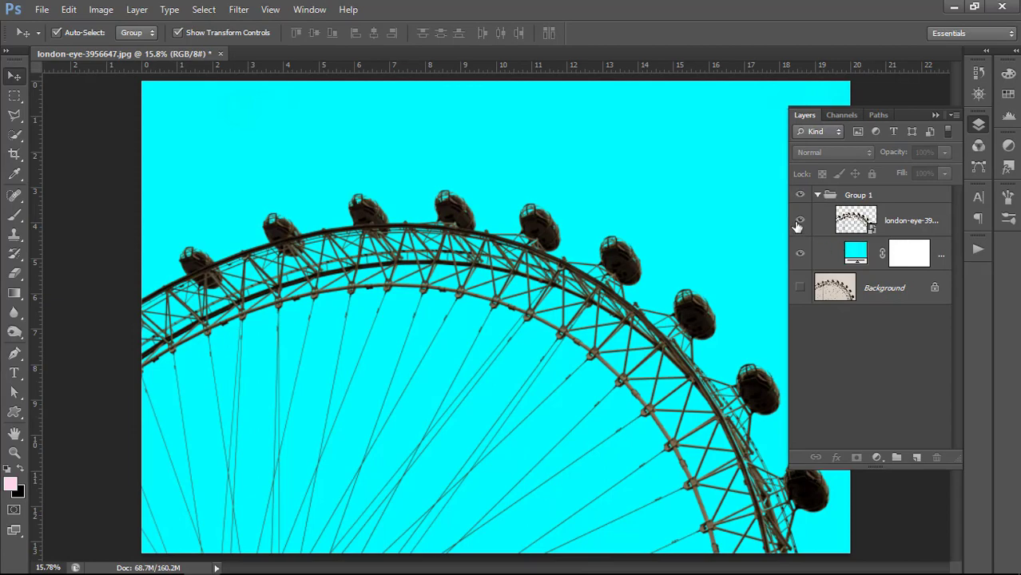
pyautogui.click(799, 221)
pyautogui.click(799, 222)
pyautogui.click(800, 256)
# Zoom and pan across the cut-out wheel's hub, spokes, rim and pods
pyautogui.scroll(1, 408, 314)
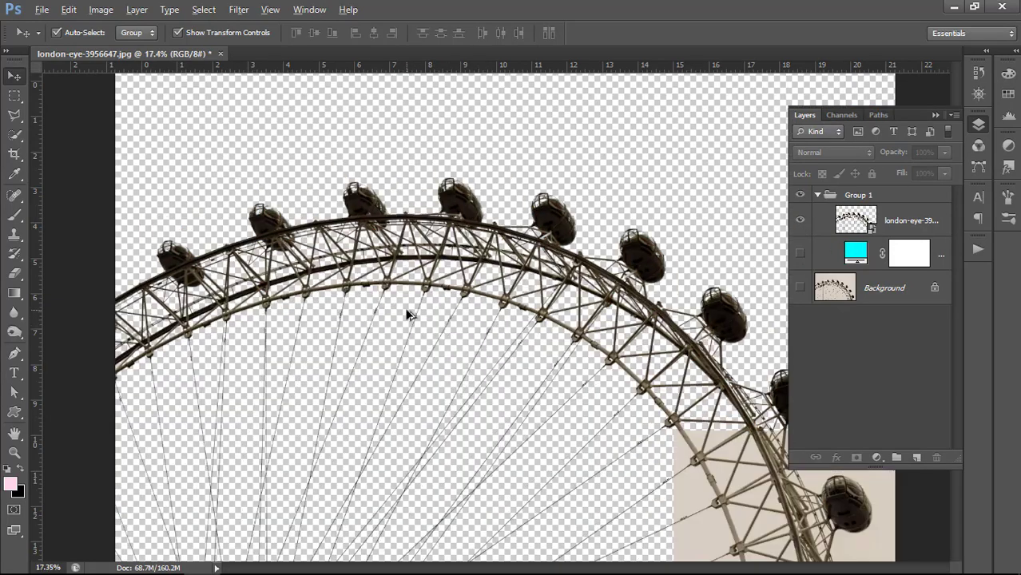
pyautogui.scroll(5, 407, 313)
pyautogui.scroll(2, 408, 314)
pyautogui.scroll(3, 407, 313)
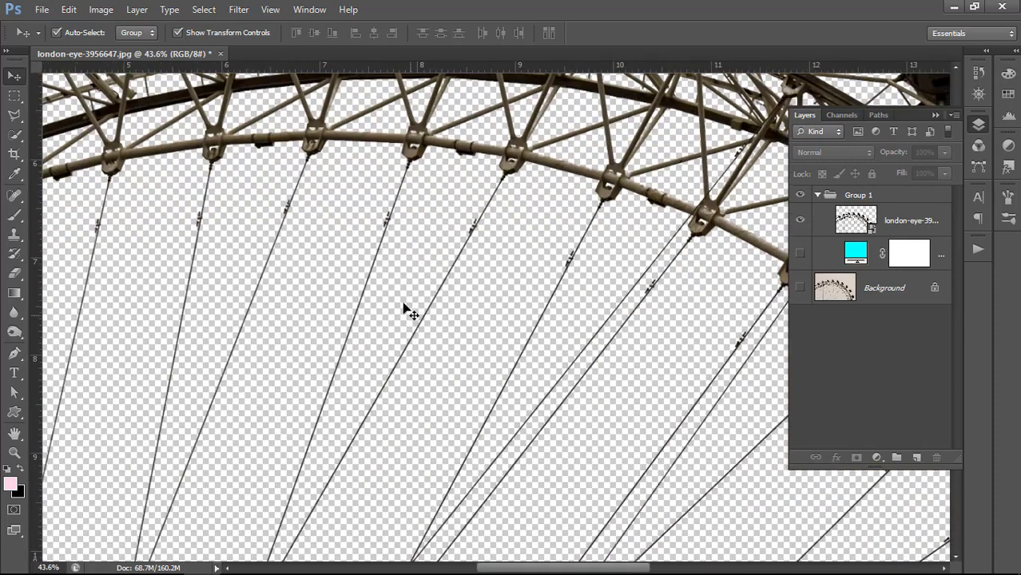
pyautogui.scroll(2, 395, 289)
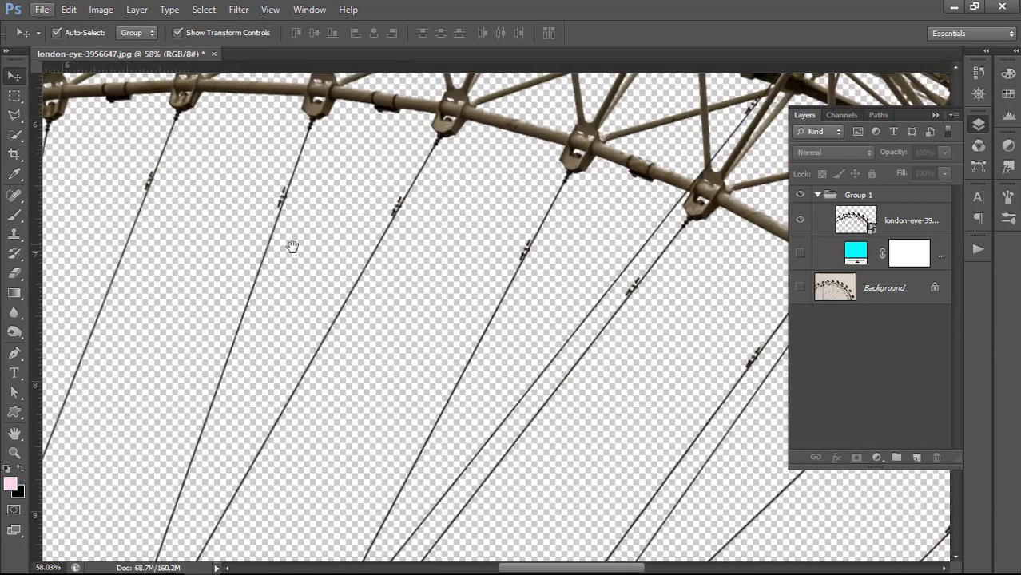
pyautogui.moveTo(292, 243)
pyautogui.mouseDown()
pyautogui.moveTo(520, 295)
pyautogui.moveTo(449, 269)
pyautogui.mouseUp()
pyautogui.moveTo(341, 392); pyautogui.dragTo(440, 296)
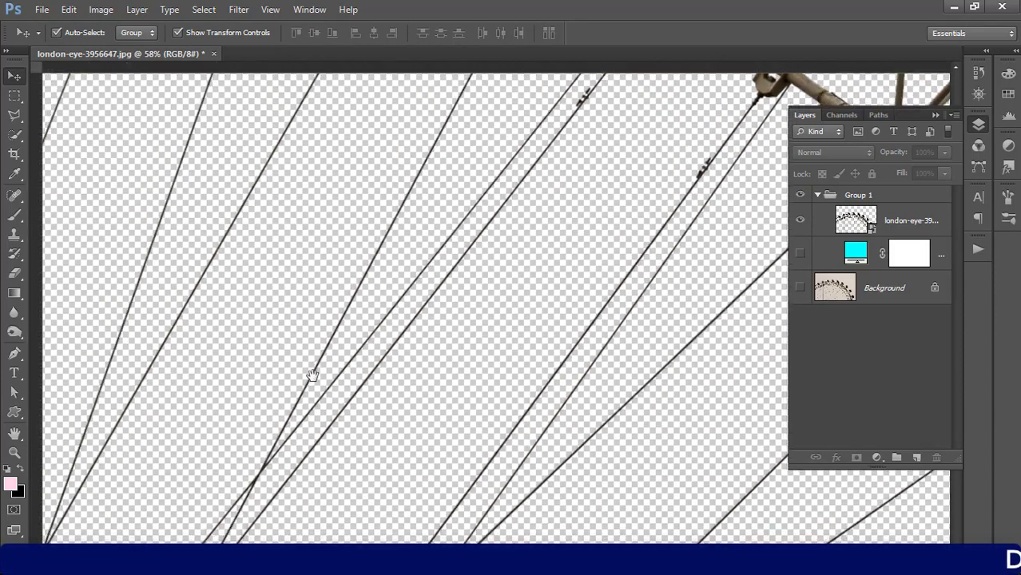
pyautogui.moveTo(312, 376)
pyautogui.mouseDown()
pyautogui.moveTo(647, 353)
pyautogui.moveTo(481, 221)
pyautogui.moveTo(611, 269)
pyautogui.moveTo(428, 317)
pyautogui.moveTo(603, 269)
pyautogui.moveTo(551, 395)
pyautogui.moveTo(526, 363)
pyautogui.moveTo(527, 399)
pyautogui.mouseUp()
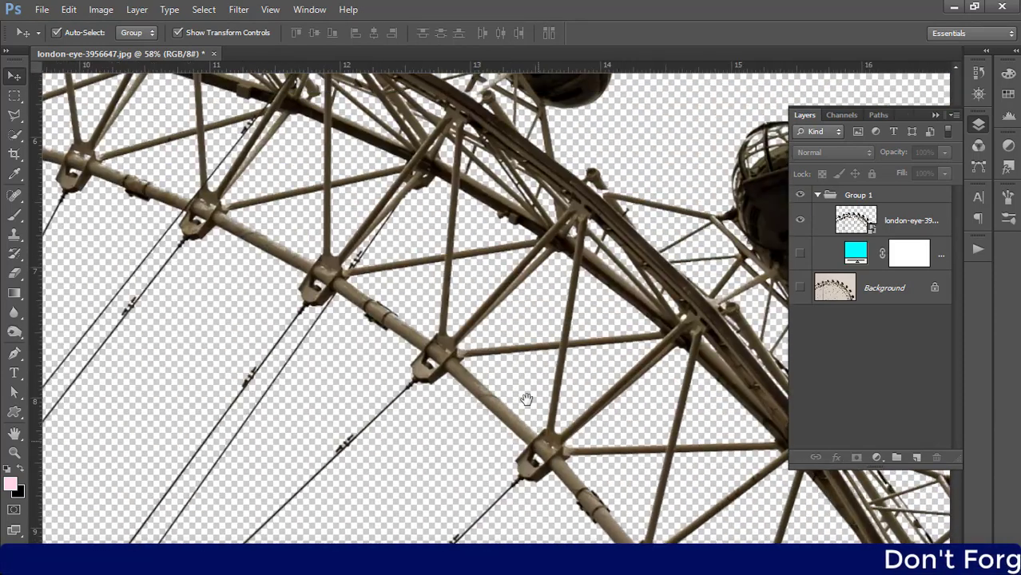
pyautogui.moveTo(559, 155)
pyautogui.mouseDown()
pyautogui.moveTo(567, 327)
pyautogui.moveTo(698, 343)
pyautogui.mouseUp()
pyautogui.moveTo(448, 304)
pyautogui.mouseDown()
pyautogui.moveTo(567, 316)
pyautogui.moveTo(566, 296)
pyautogui.mouseUp()
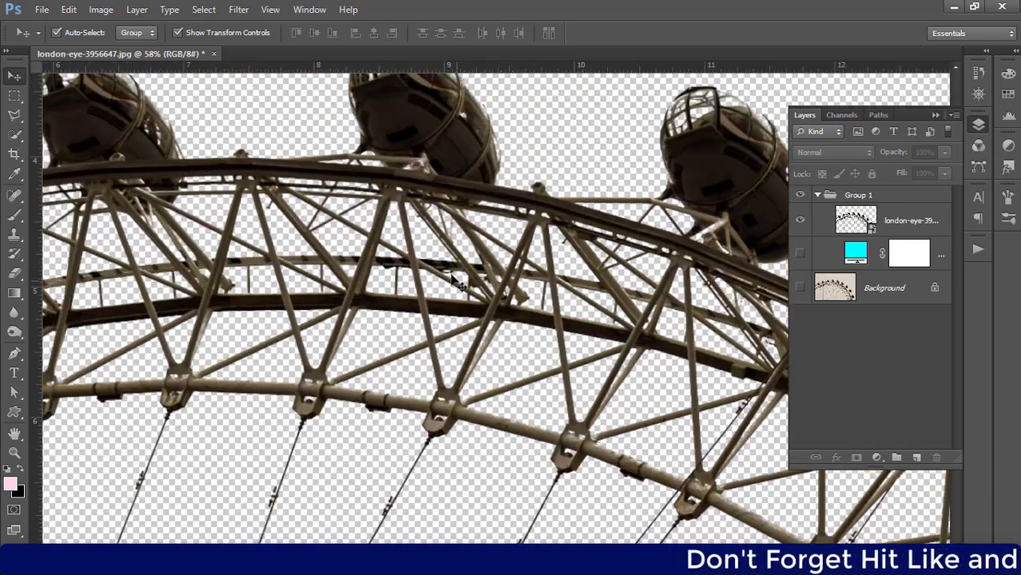
pyautogui.scroll(-2, 463, 296)
pyautogui.scroll(-2, 487, 336)
pyautogui.scroll(-2, 511, 368)
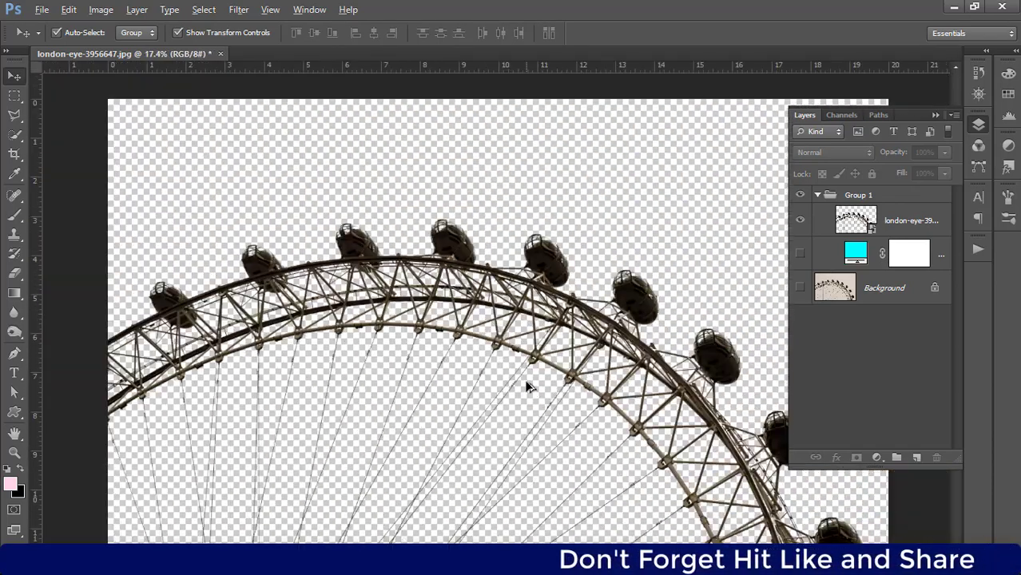
pyautogui.scroll(-2, 511, 381)
pyautogui.scroll(2, 471, 323)
pyautogui.scroll(1, 491, 320)
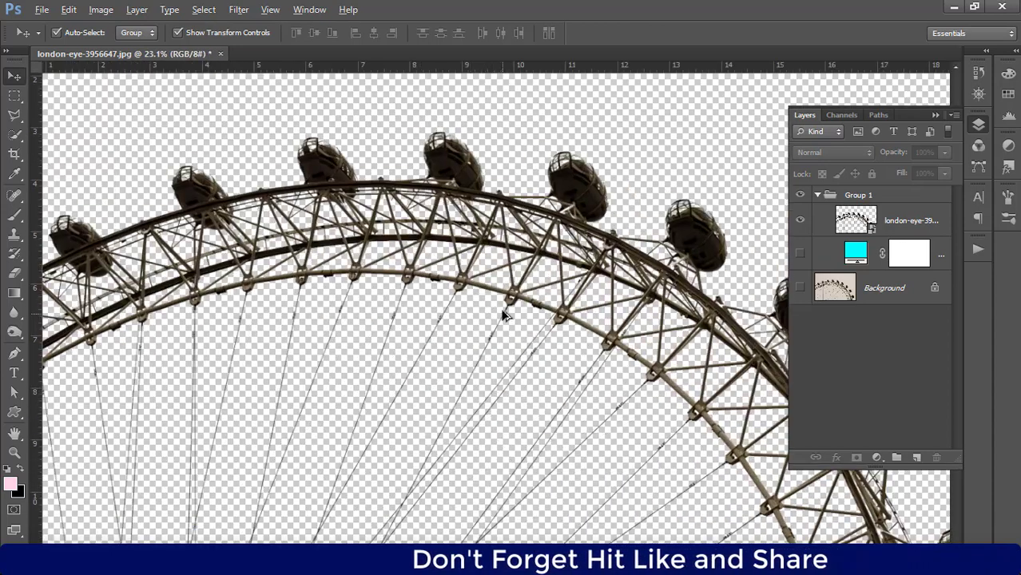
pyautogui.scroll(-1, 503, 315)
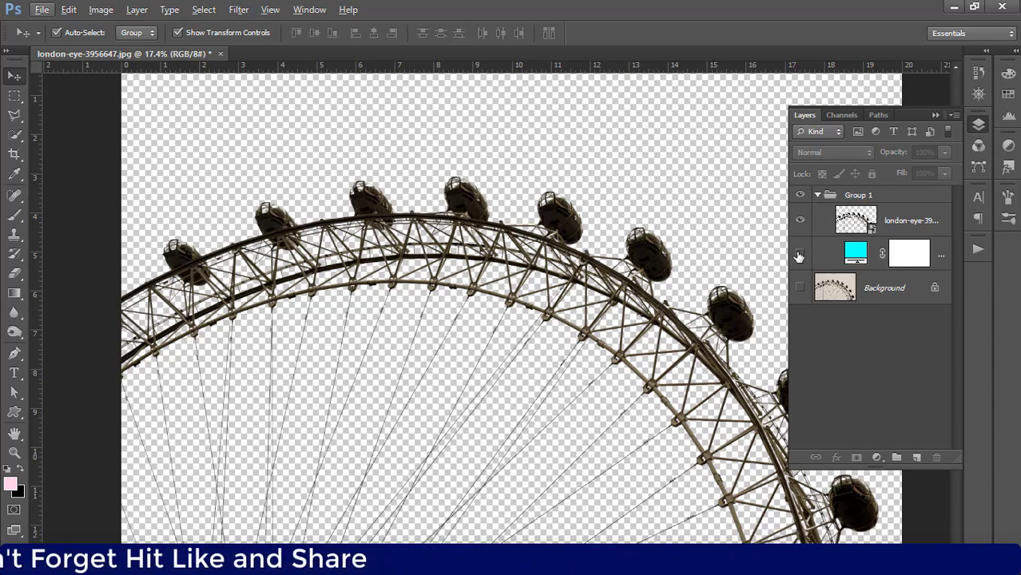
# Restore the cyan fill, collapse Group 1, and show only the original Background photo
pyautogui.click(798, 254)
pyautogui.click(816, 195)
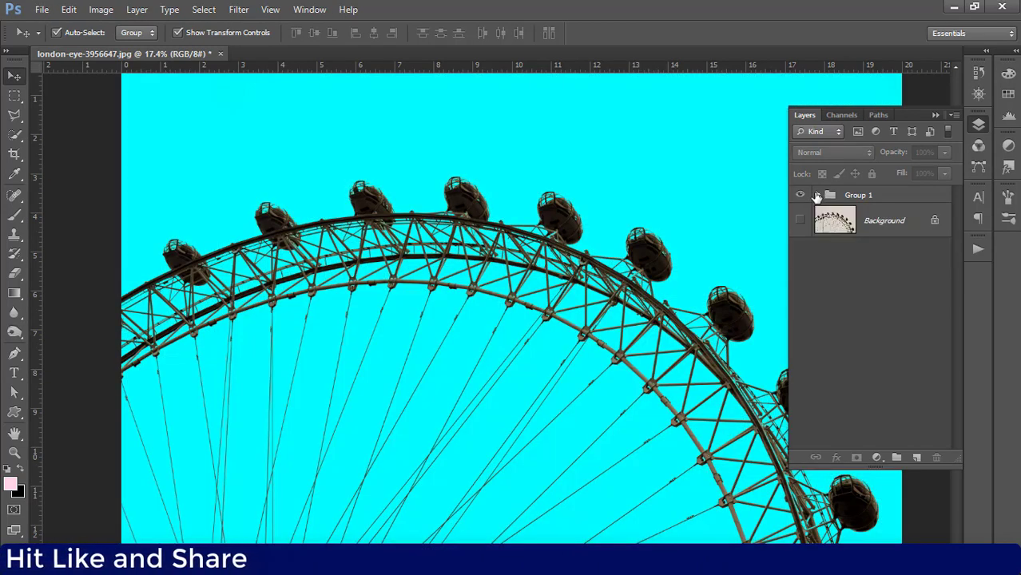
pyautogui.click(799, 219)
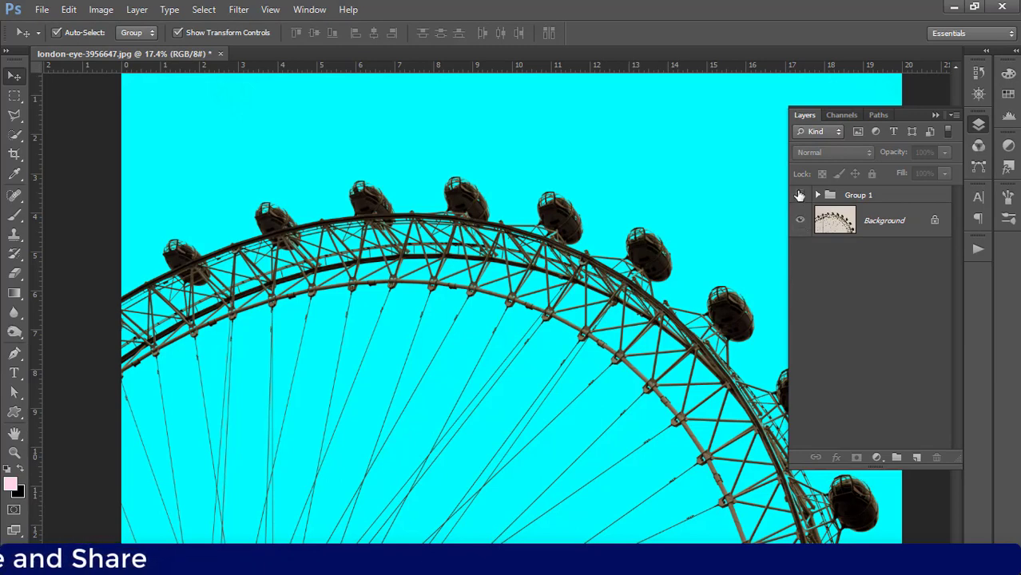
pyautogui.click(799, 195)
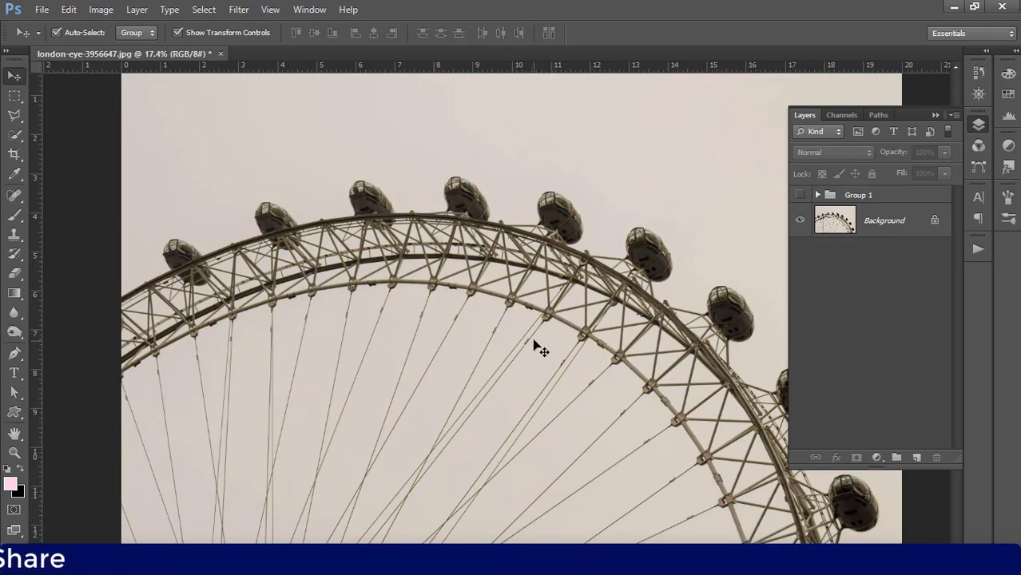
# Zoom in and out on the original London Eye photo
pyautogui.scroll(1, 508, 289)
pyautogui.scroll(1, 511, 294)
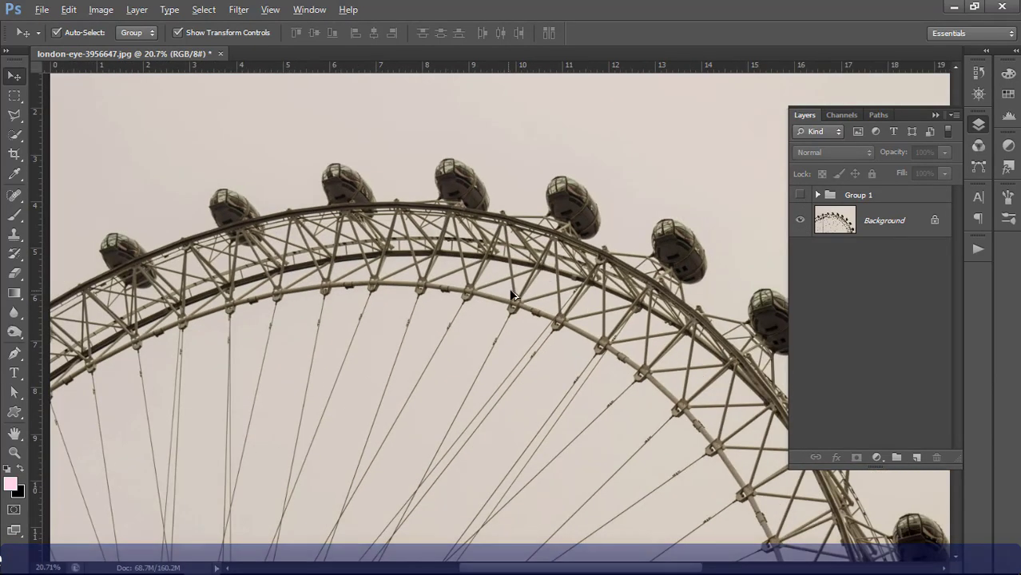
pyautogui.scroll(1, 511, 295)
pyautogui.scroll(1, 555, 273)
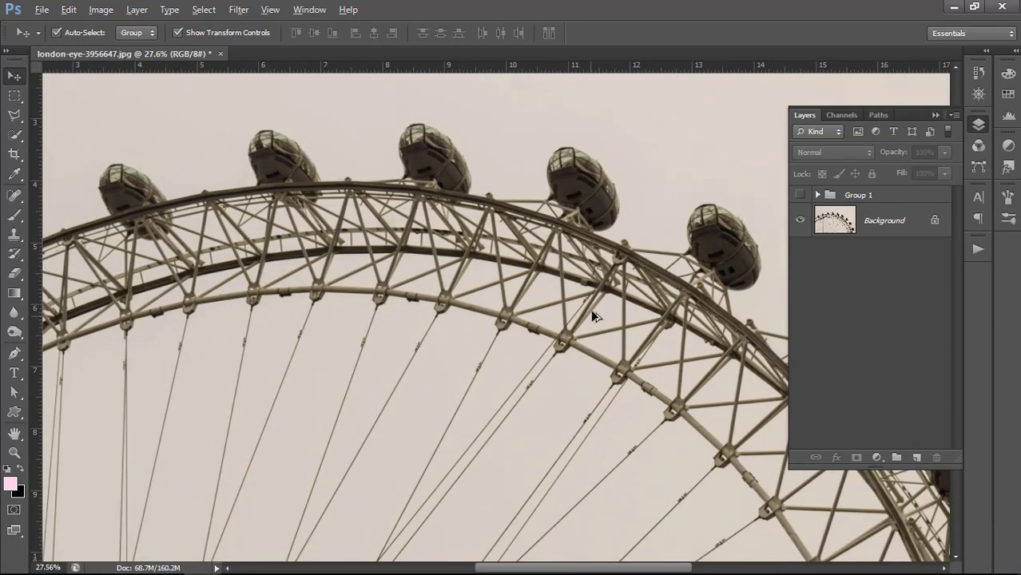
pyautogui.scroll(-1, 590, 307)
pyautogui.scroll(1, 582, 316)
pyautogui.scroll(-1, 582, 320)
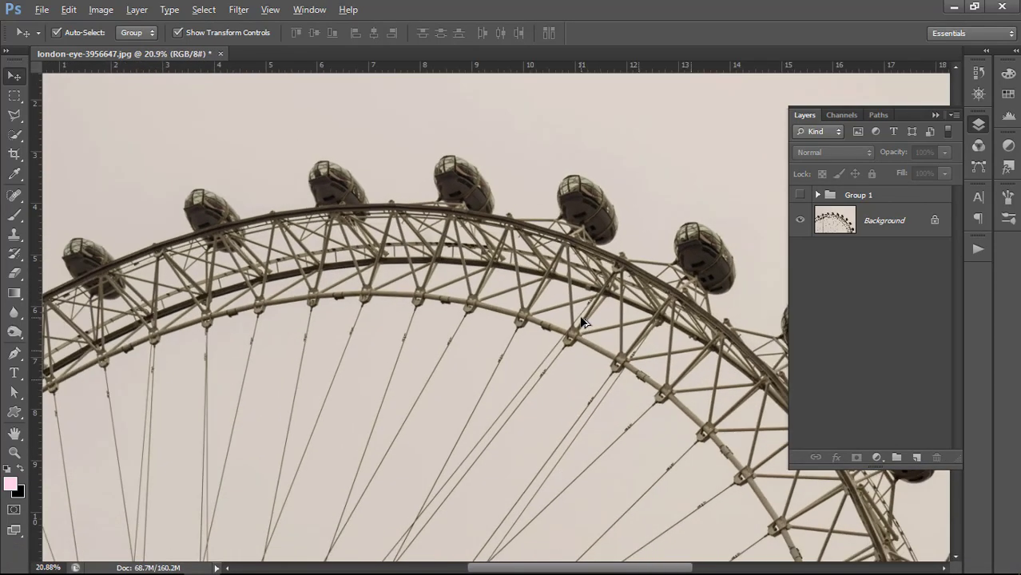
pyautogui.scroll(-1, 581, 320)
pyautogui.scroll(-1, 581, 320)
pyautogui.scroll(1, 579, 315)
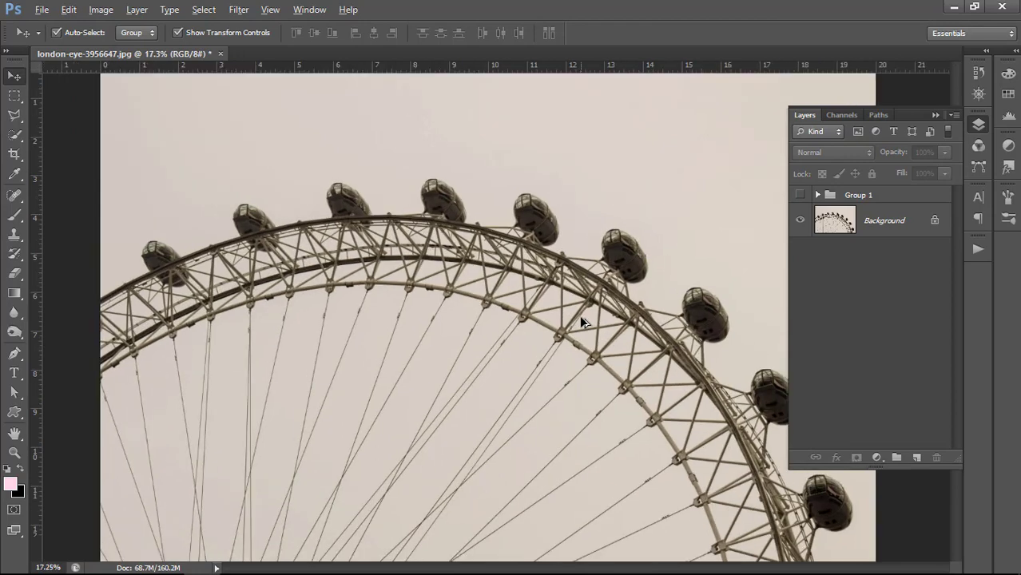
pyautogui.scroll(1, 579, 316)
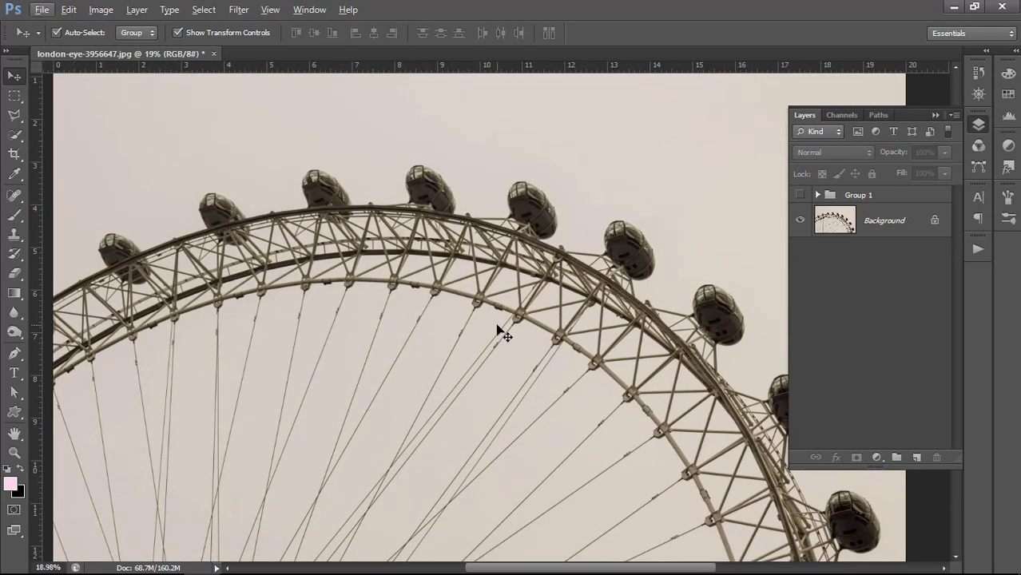
pyautogui.press('alt')
# Close and reopen the Channels panel from the Window menu, then return to Layers
pyautogui.click(936, 115)
pyautogui.click(978, 124)
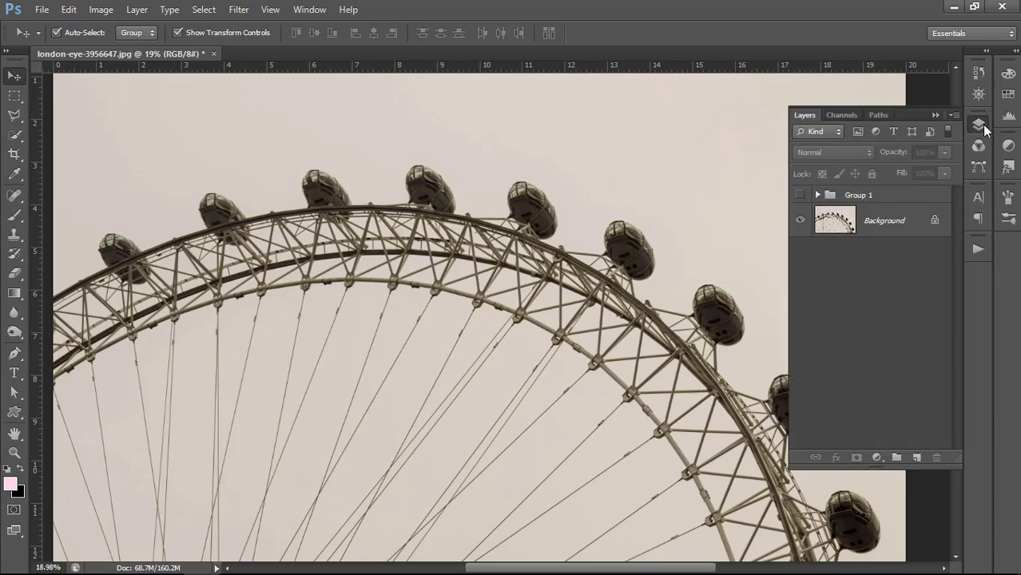
pyautogui.click(841, 113)
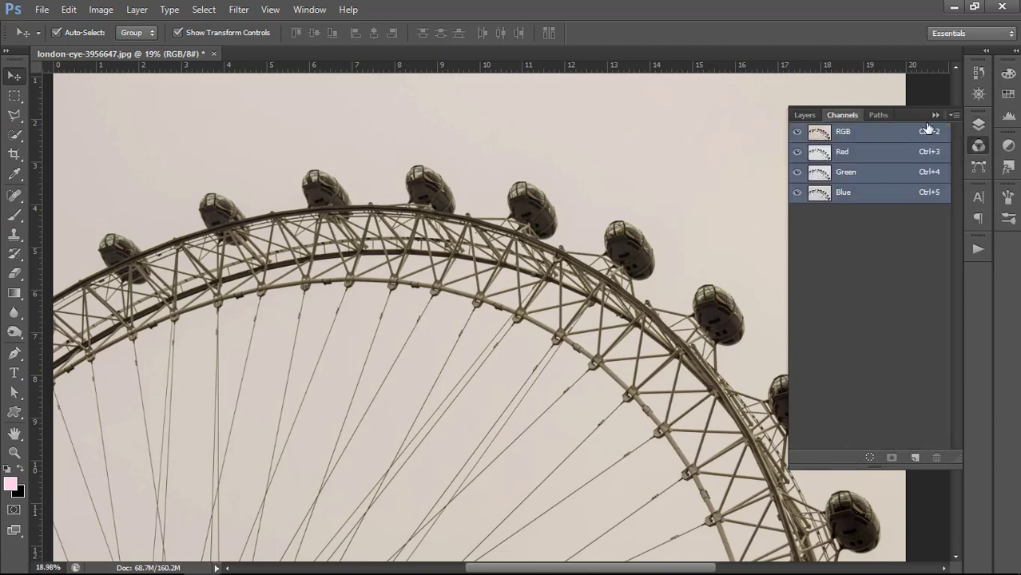
pyautogui.rightClick(847, 114)
pyautogui.click(867, 125)
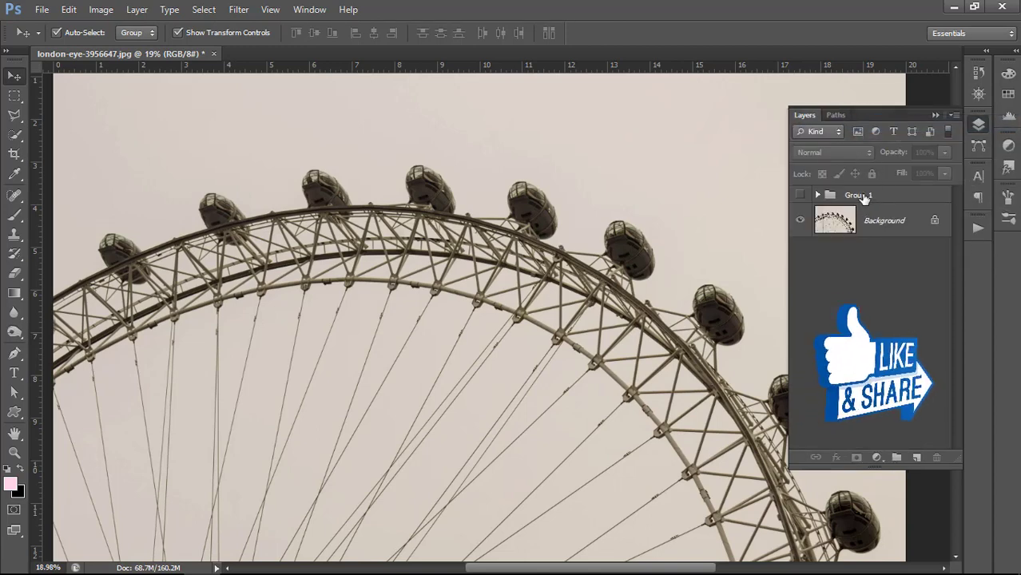
pyautogui.click(308, 9)
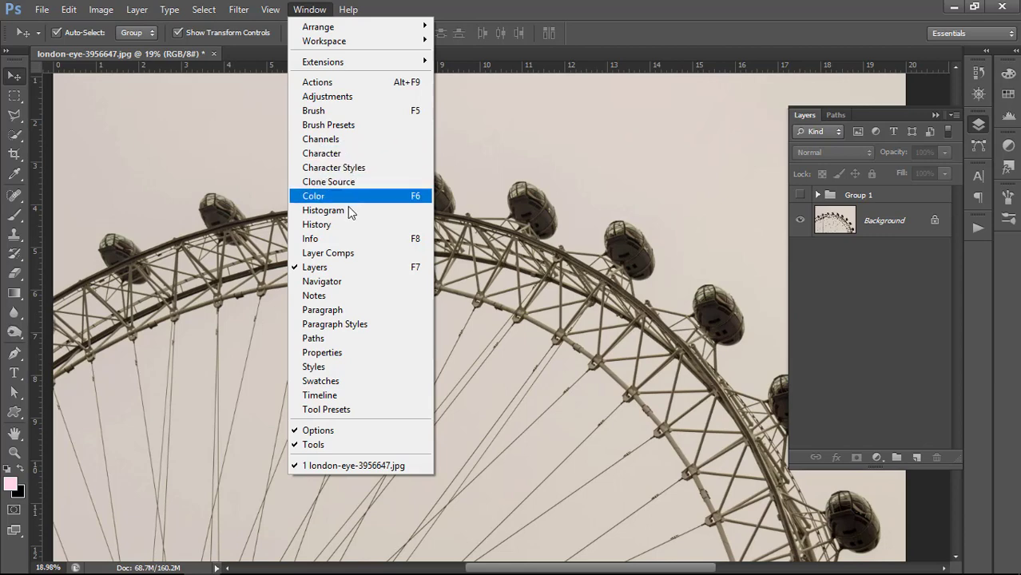
pyautogui.click(330, 144)
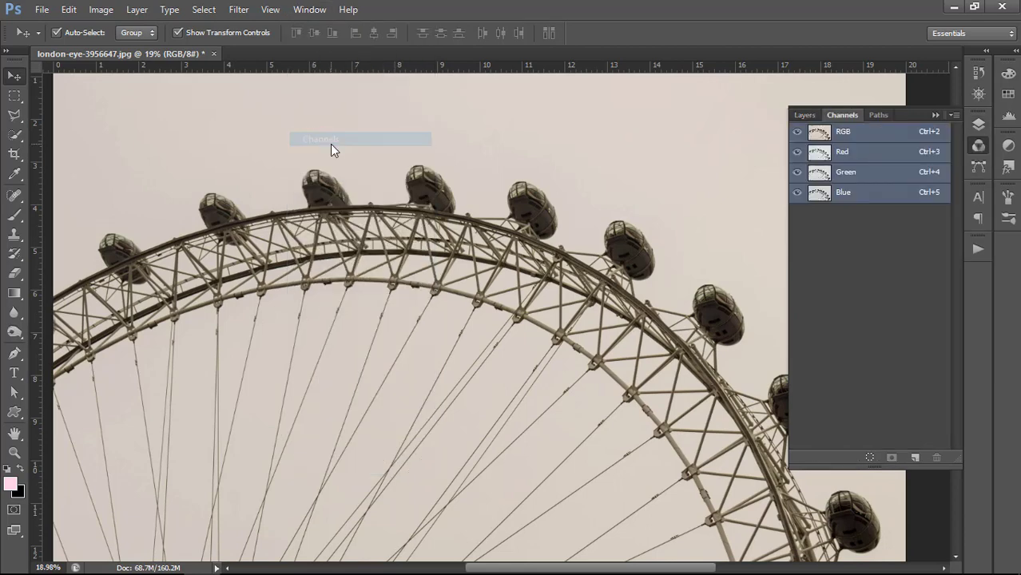
pyautogui.click(805, 115)
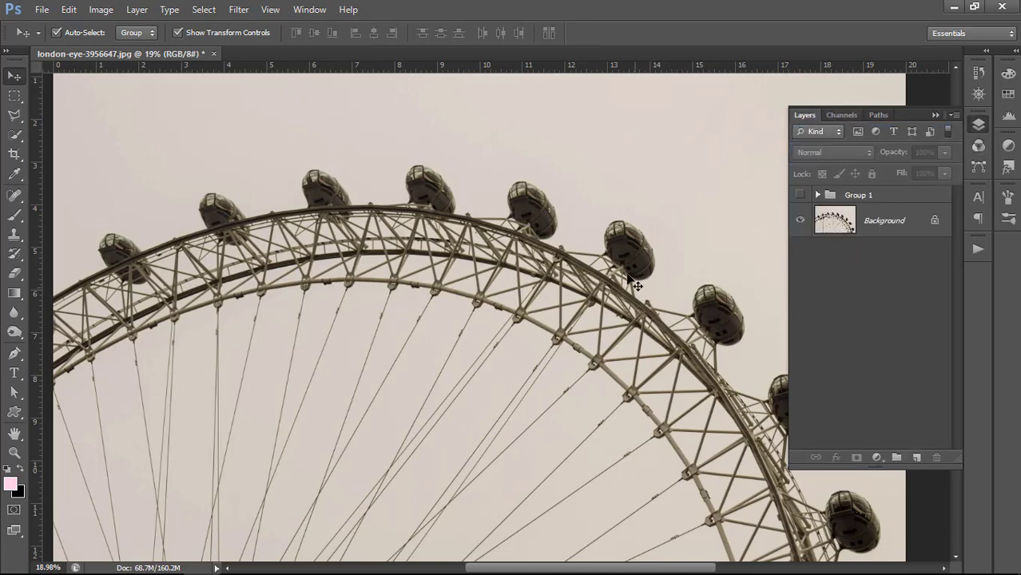
# Copy the Background layer via the New Layer icon and name the copy 'London Eye'
pyautogui.scroll(1, 499, 272)
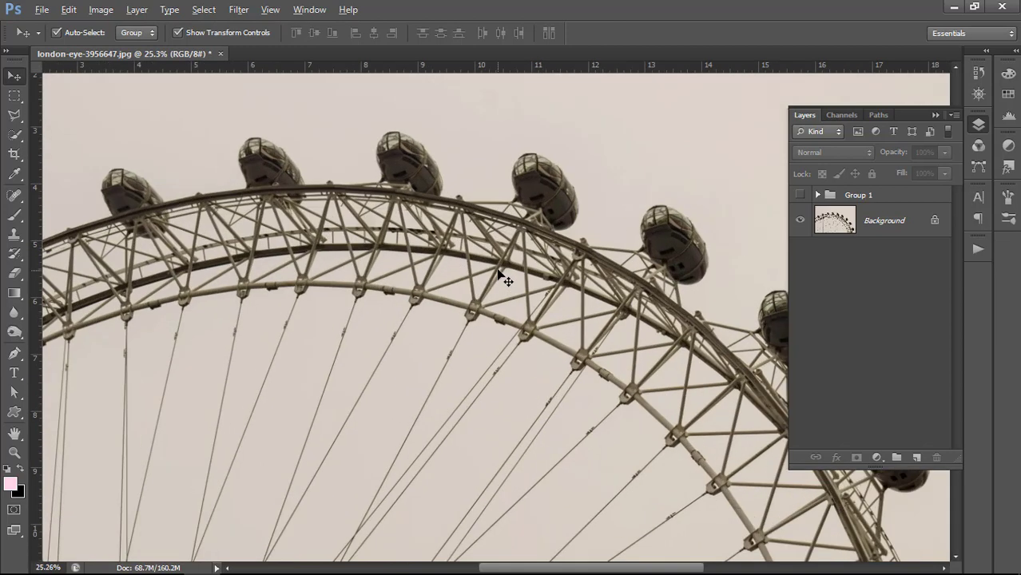
pyautogui.scroll(-1, 499, 272)
pyautogui.scroll(-1, 573, 310)
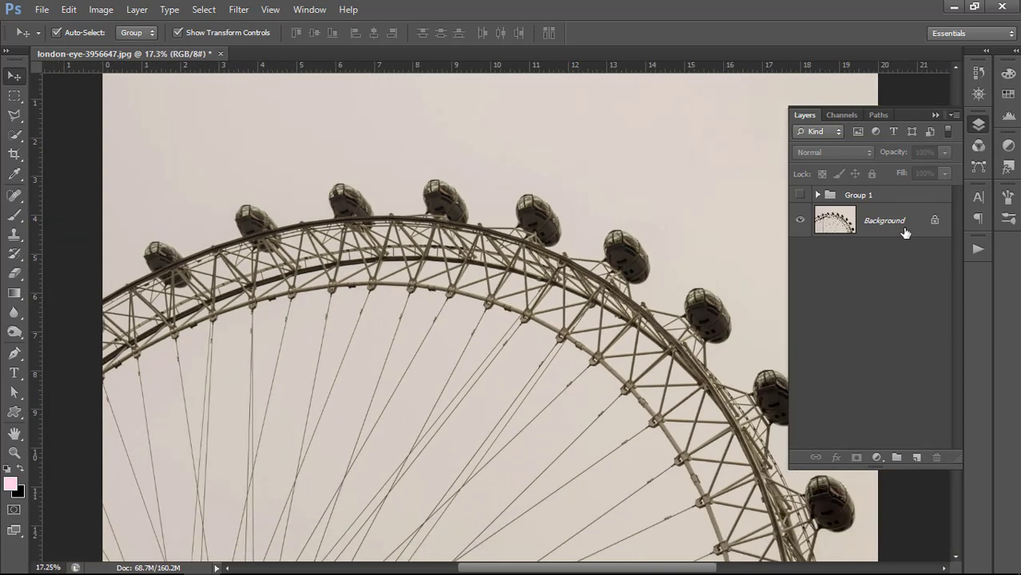
pyautogui.click(882, 220)
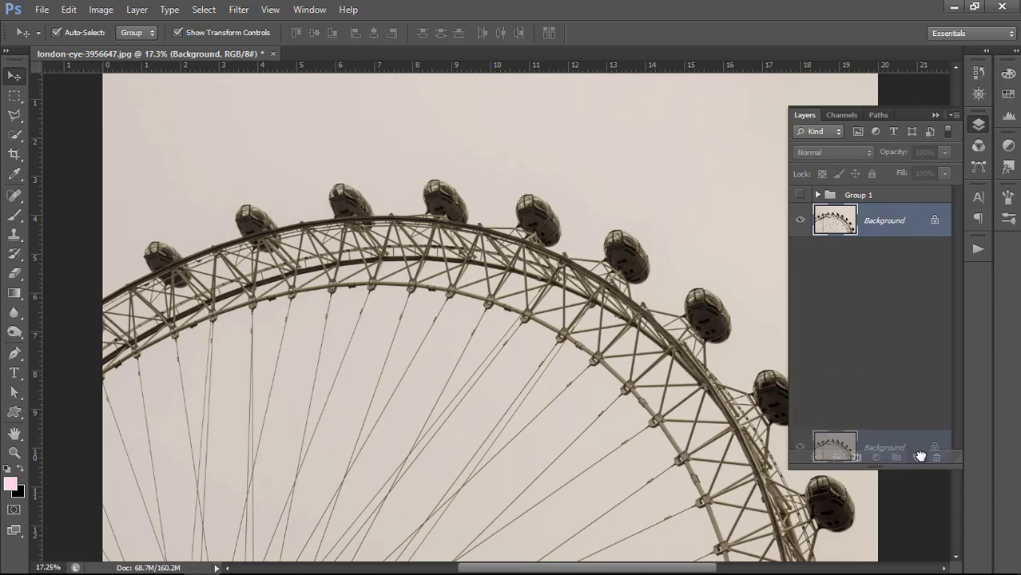
pyautogui.moveTo(891, 224); pyautogui.dragTo(916, 457)
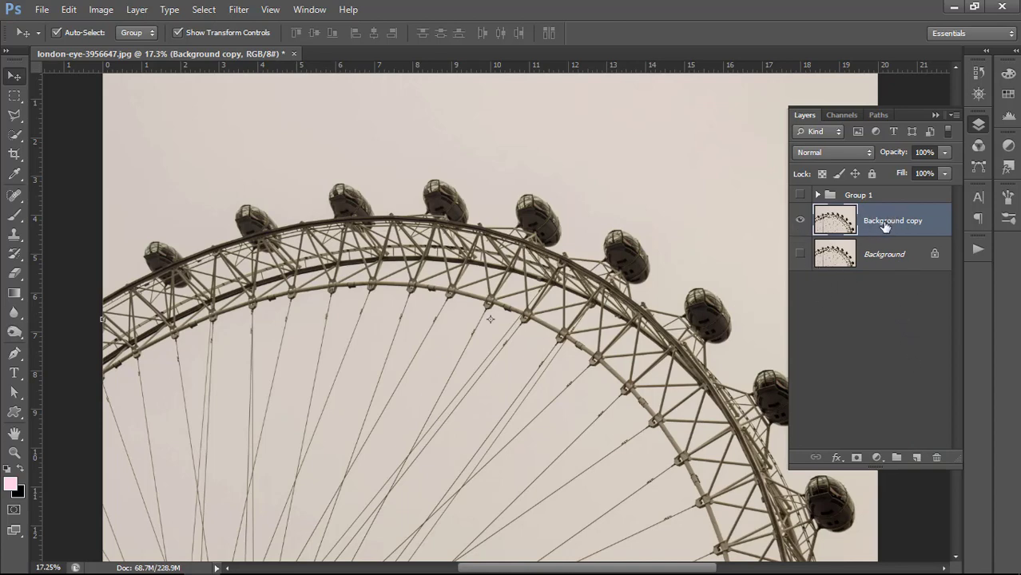
pyautogui.doubleClick(886, 221)
pyautogui.write('London Eye')
pyautogui.press('Return')
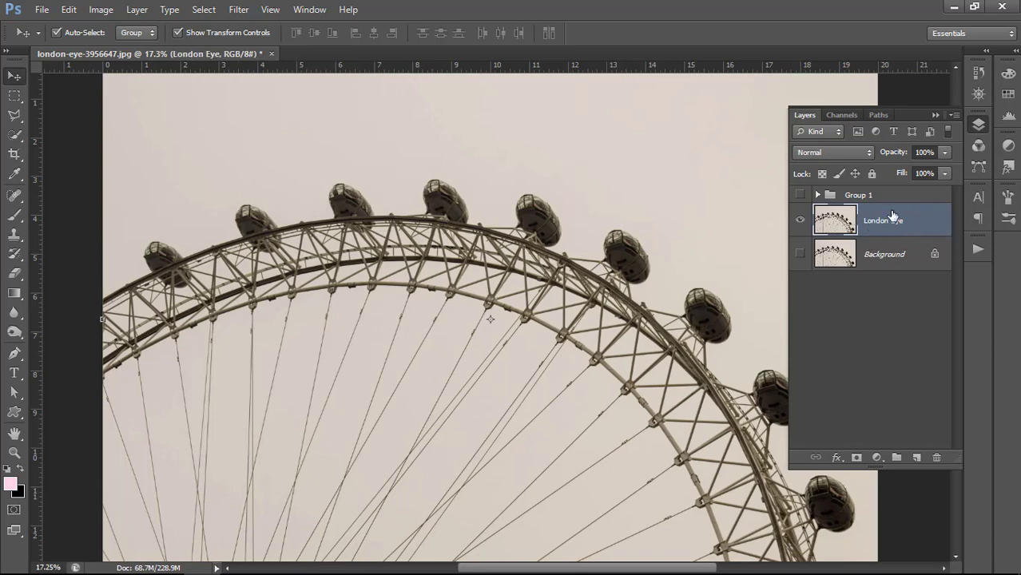
# In Channels Panel Options, set the channel thumbnails to the largest size
pyautogui.click(841, 117)
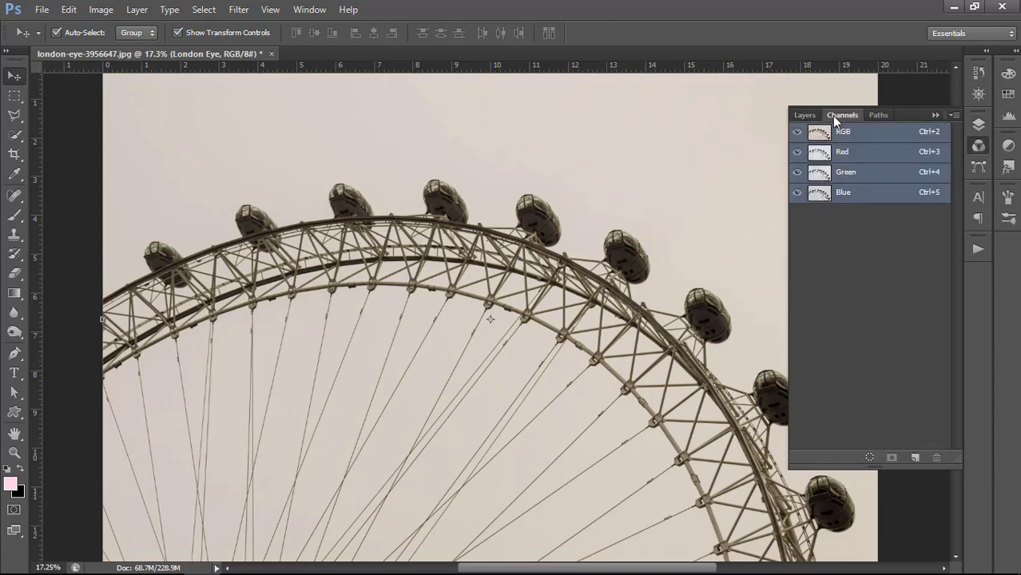
pyautogui.click(951, 116)
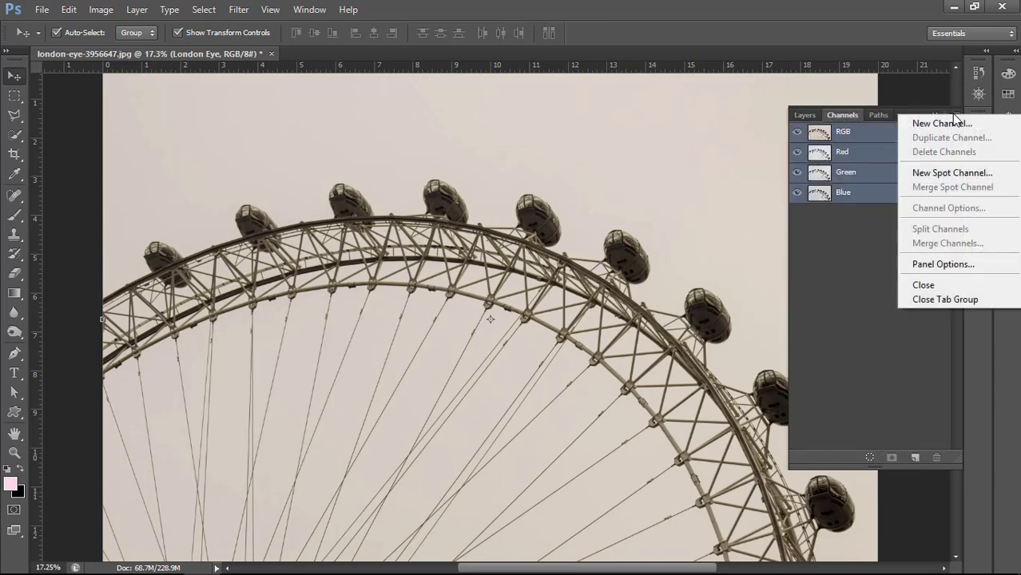
pyautogui.click(940, 264)
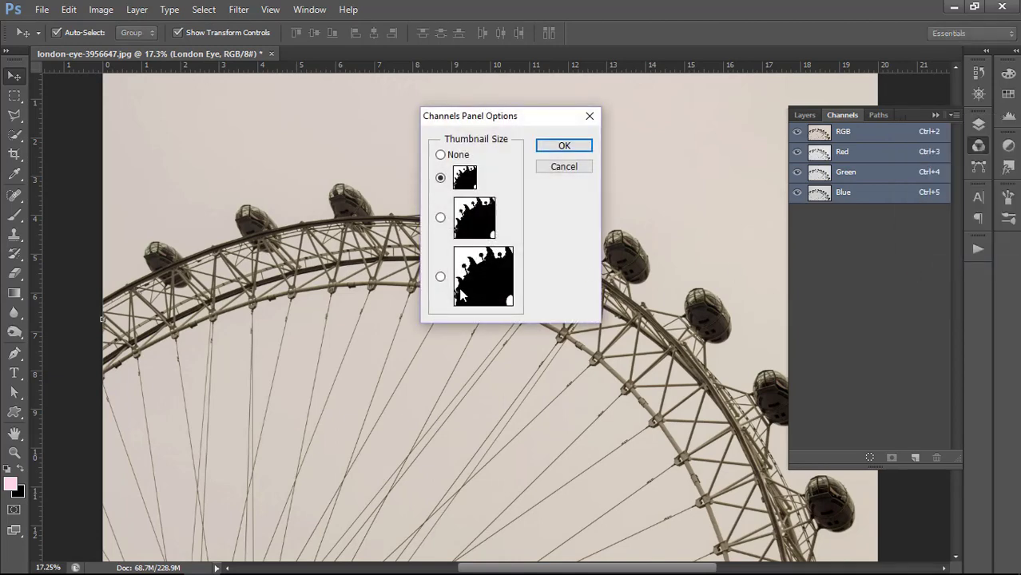
pyautogui.click(441, 277)
pyautogui.click(558, 151)
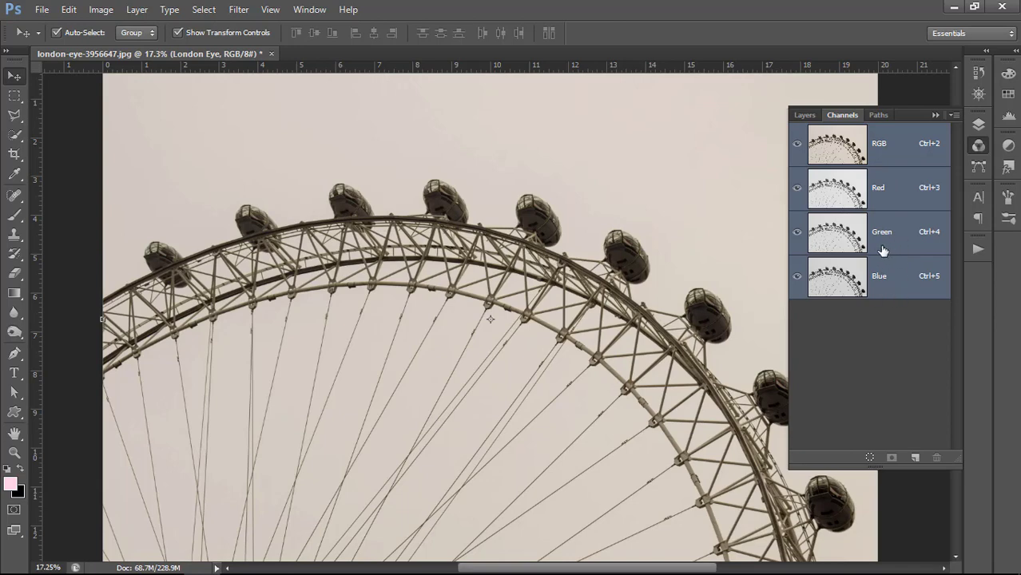
# View the Red, Green, then Blue channels individually, ending on Blue
pyautogui.click(883, 192)
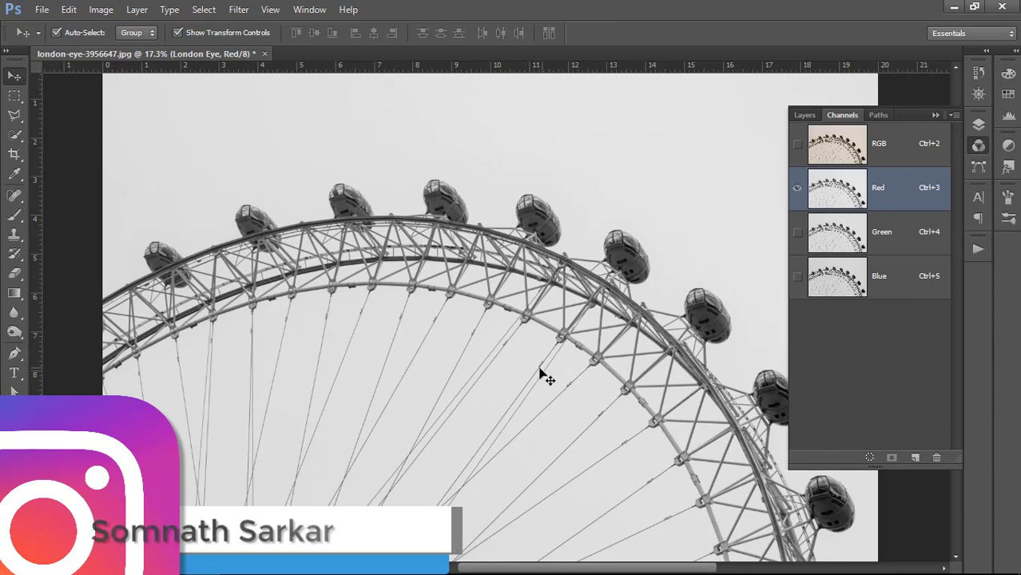
pyautogui.click(887, 235)
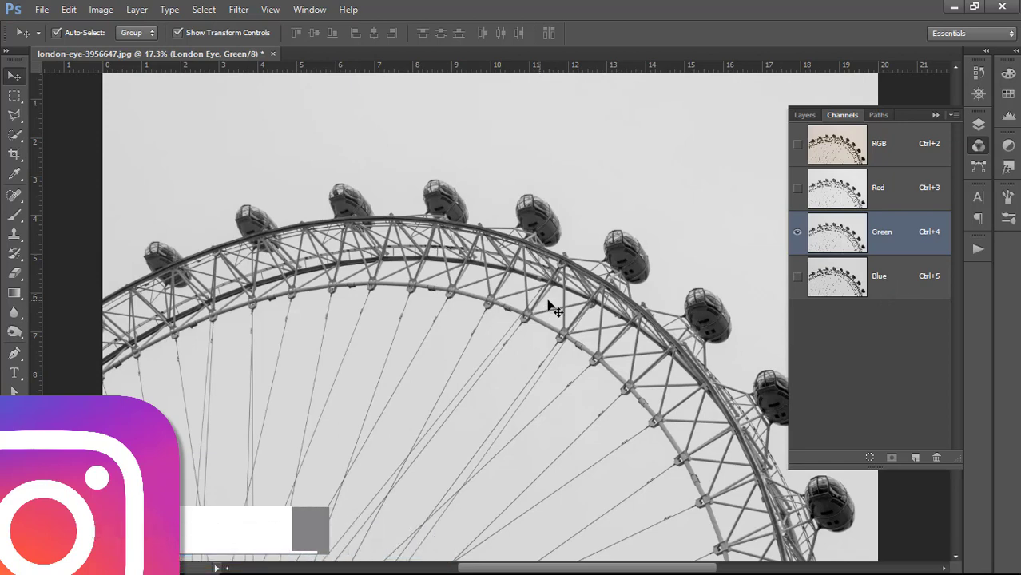
pyautogui.click(885, 277)
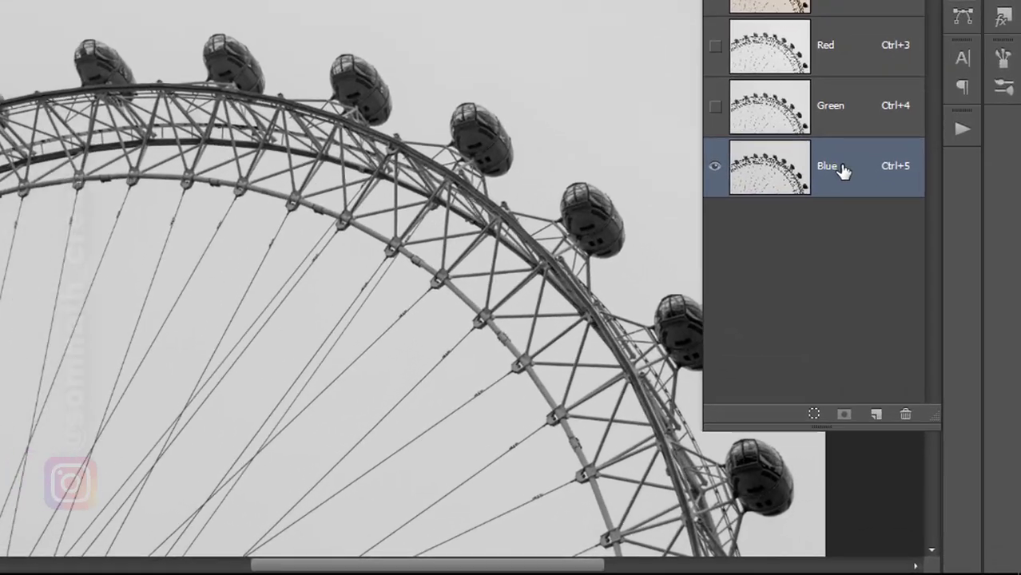
# Drag the Blue channel onto Create New Channel to make a 'Blue copy' channel
pyautogui.moveTo(893, 278); pyautogui.dragTo(906, 360)
pyautogui.moveTo(852, 257)
pyautogui.mouseDown()
pyautogui.moveTo(875, 396)
pyautogui.moveTo(861, 409)
pyautogui.moveTo(866, 401)
pyautogui.mouseUp()
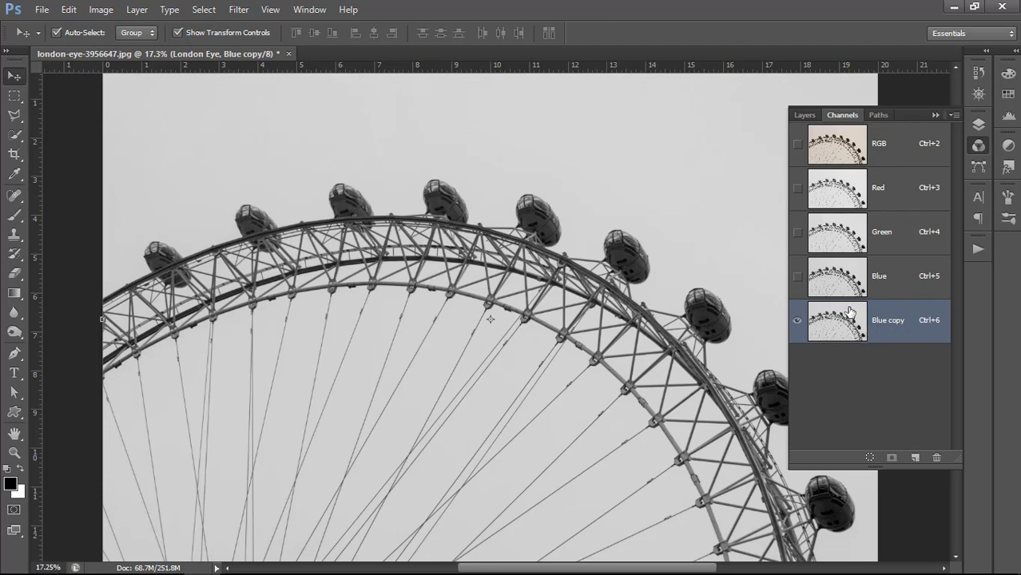
pyautogui.click(101, 10)
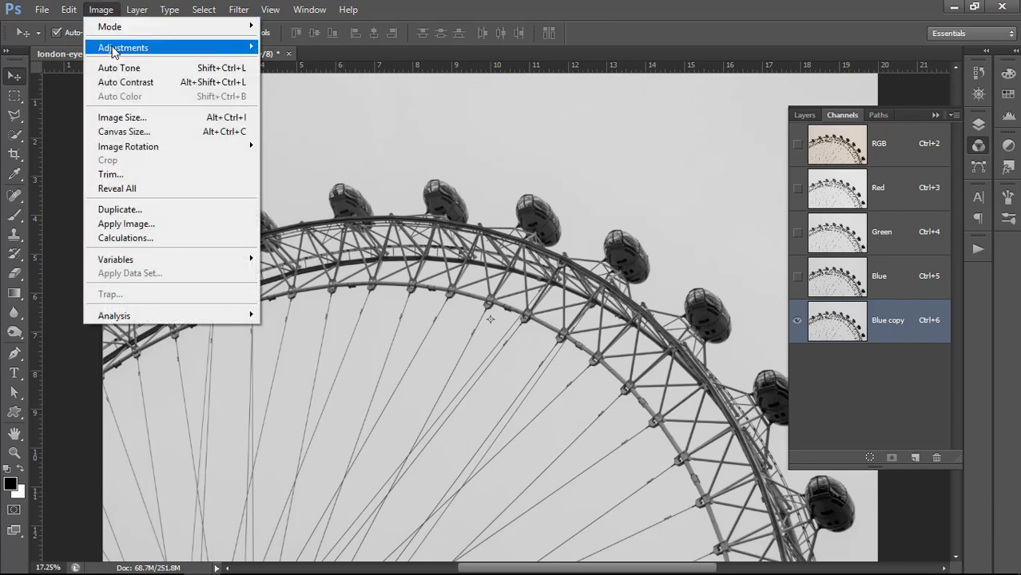
pyautogui.moveTo(123, 48)
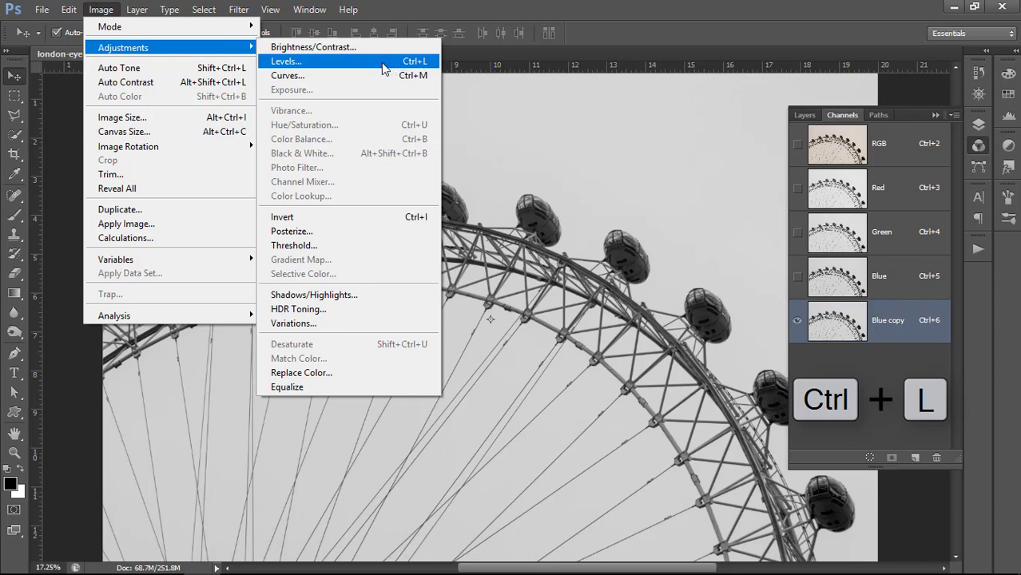
# In Levels for Blue copy, drag the input sliders to 45, 1.00 and 202
pyautogui.click(381, 63)
pyautogui.moveTo(711, 158)
pyautogui.mouseDown()
pyautogui.moveTo(274, 132)
pyautogui.moveTo(222, 141)
pyautogui.mouseUp()
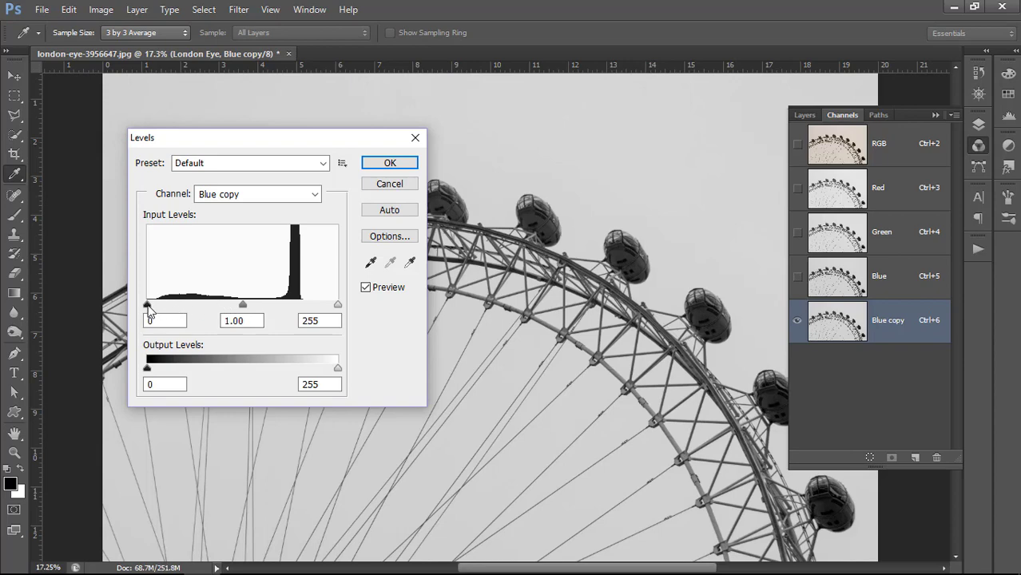
pyautogui.moveTo(154, 310); pyautogui.dragTo(169, 312)
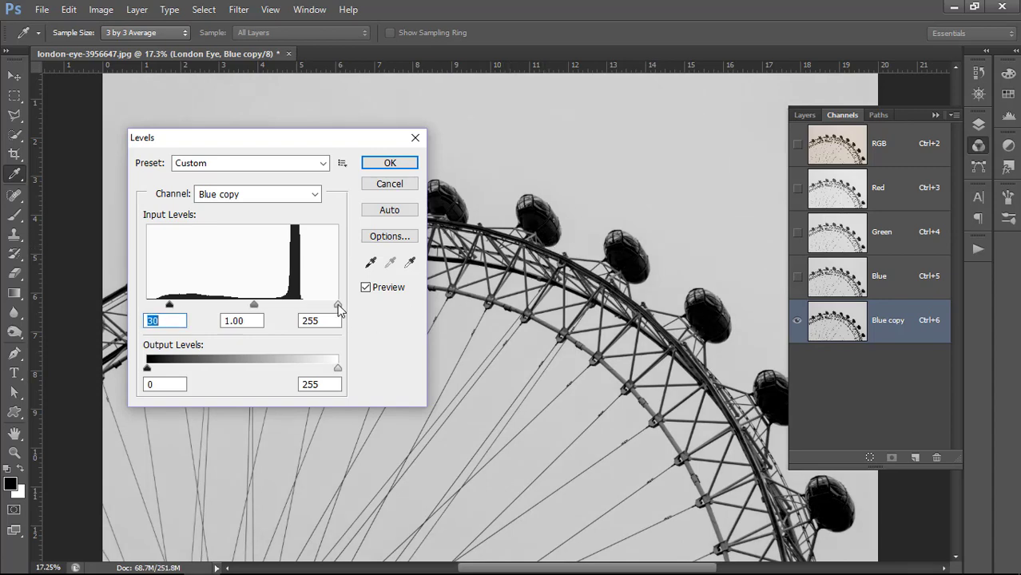
pyautogui.moveTo(337, 308); pyautogui.dragTo(317, 310)
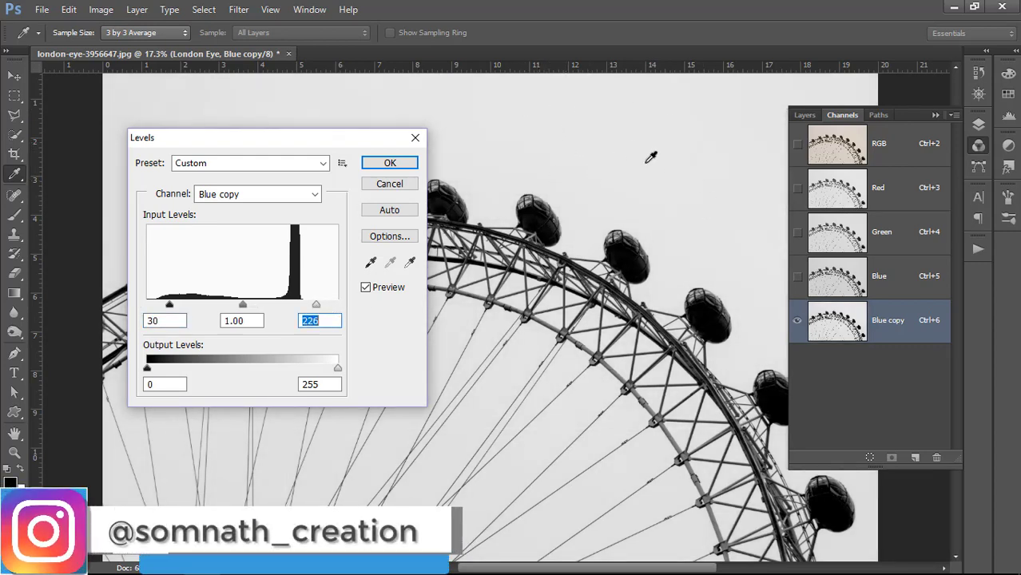
pyautogui.moveTo(311, 307); pyautogui.dragTo(302, 310)
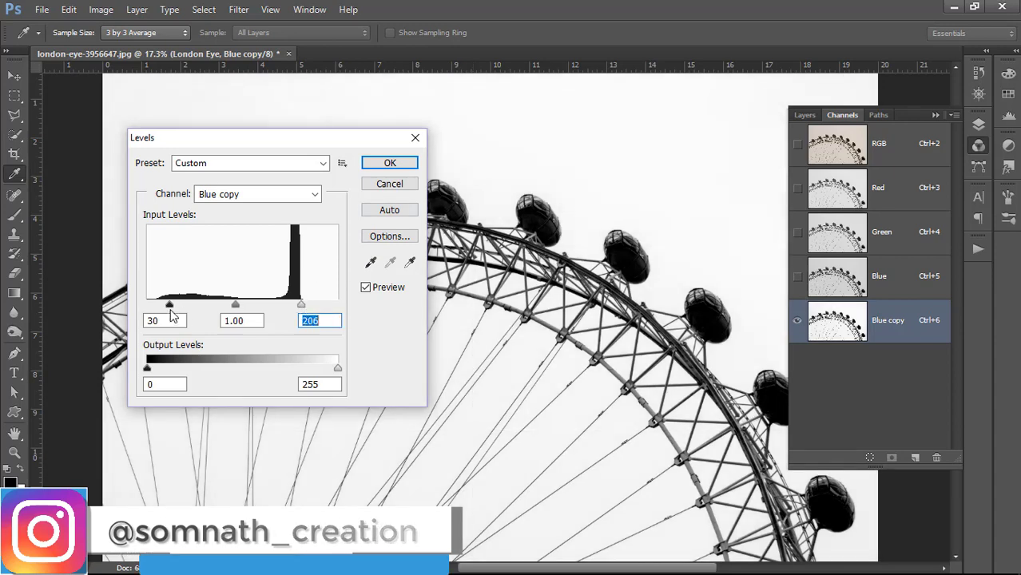
pyautogui.moveTo(169, 305); pyautogui.dragTo(179, 309)
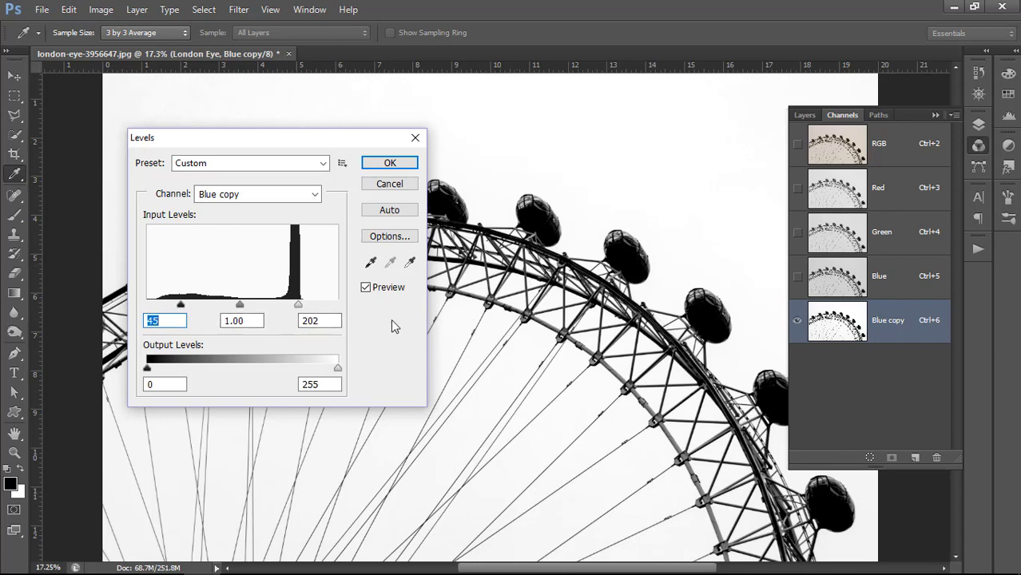
# Confirm the Levels adjustment and select the Burn tool with Range set to Shadows
pyautogui.press('v')
pyautogui.click(389, 163)
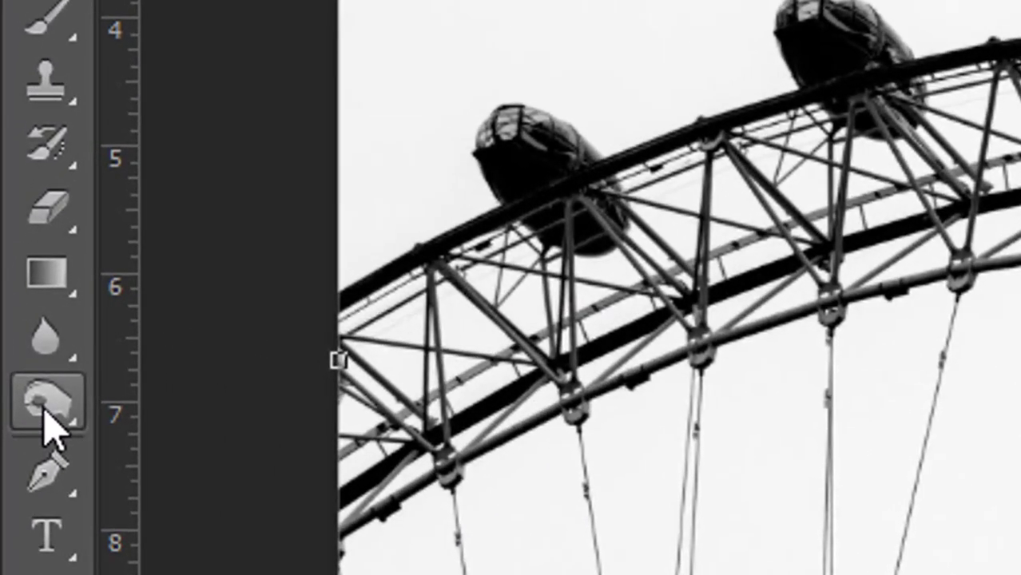
pyautogui.click(44, 410)
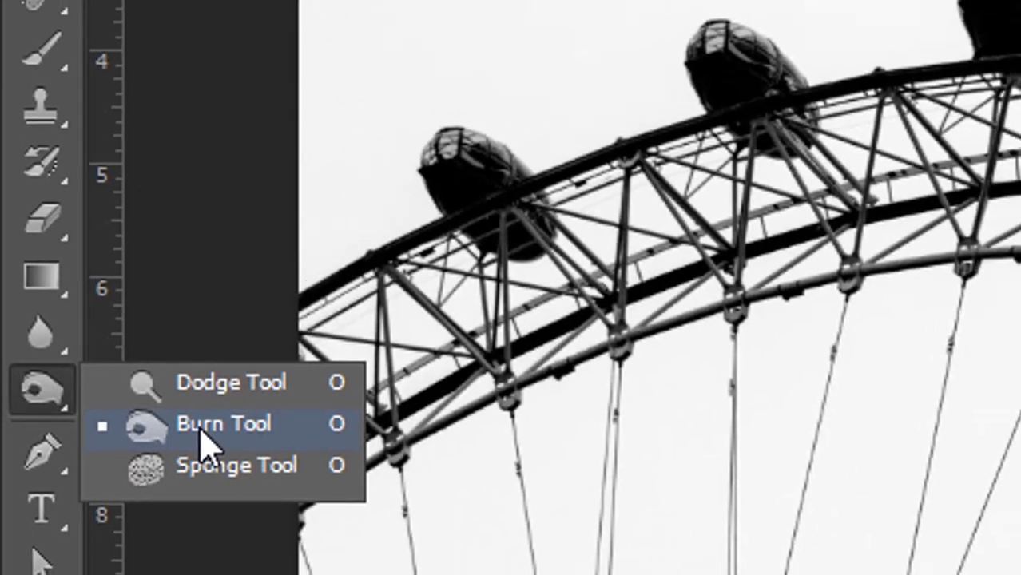
pyautogui.click(228, 451)
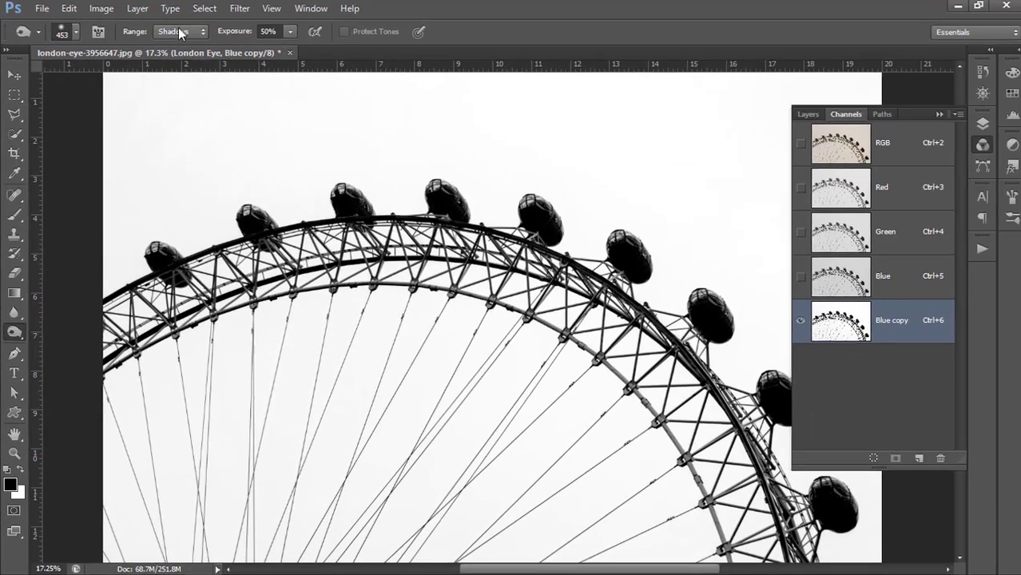
pyautogui.click(180, 33)
pyautogui.click(174, 63)
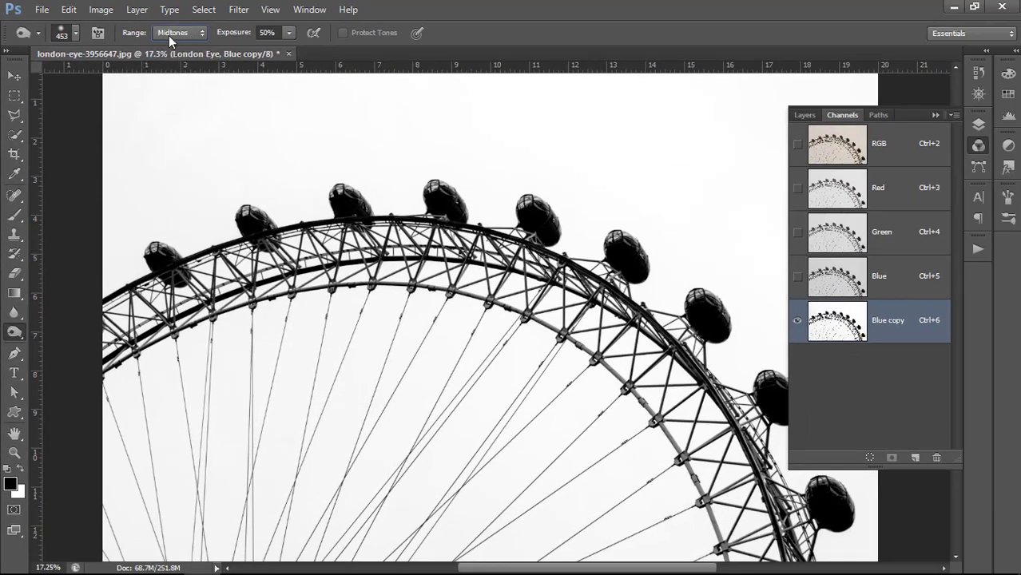
pyautogui.click(173, 32)
# Resize the burn brush to about 272 px and burn along several spokes
pyautogui.keyDown('alt'); pyautogui.rightClick(318, 272); pyautogui.keyUp('alt')
pyautogui.moveTo(318, 273); pyautogui.dragTo(344, 272)
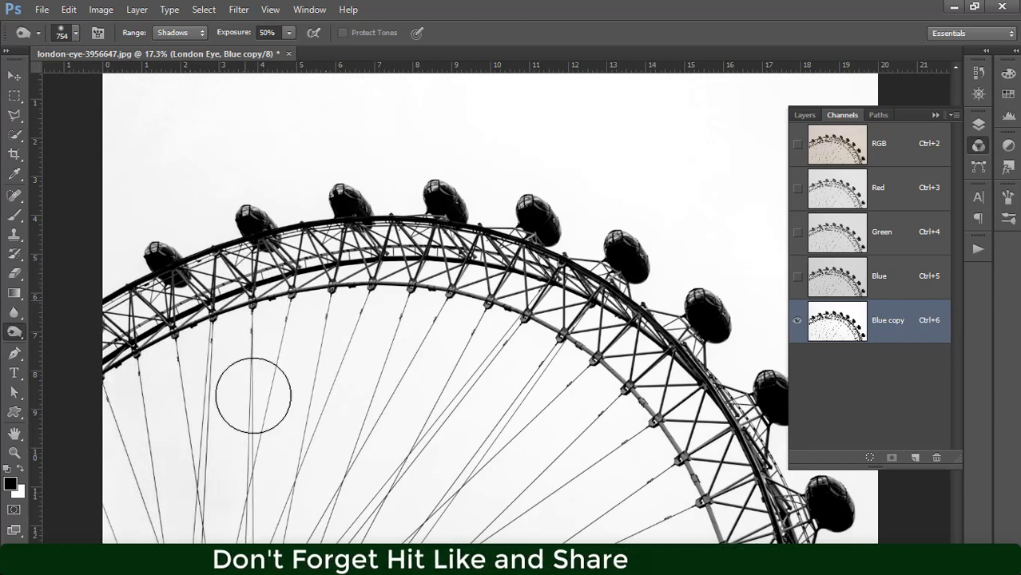
pyautogui.scroll(3, 281, 393)
pyautogui.scroll(2, 330, 405)
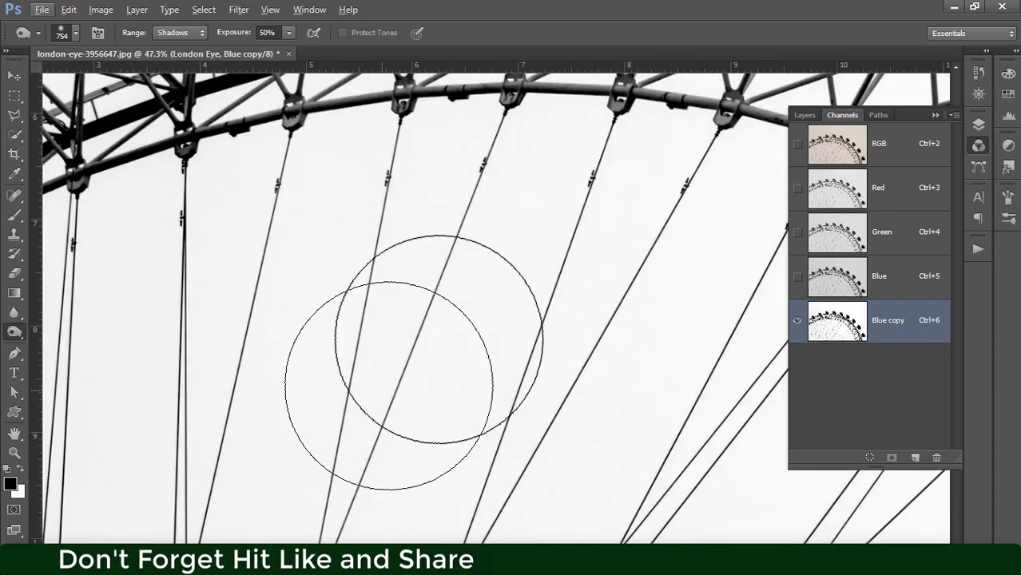
pyautogui.moveTo(452, 275); pyautogui.dragTo(387, 290)
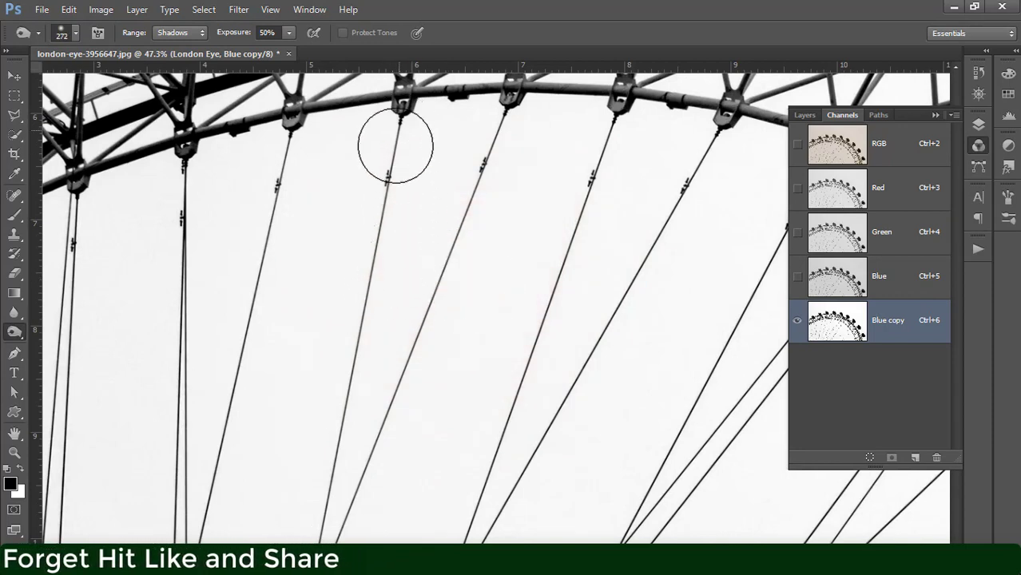
pyautogui.moveTo(396, 146); pyautogui.dragTo(337, 461)
pyautogui.moveTo(375, 420); pyautogui.dragTo(498, 137)
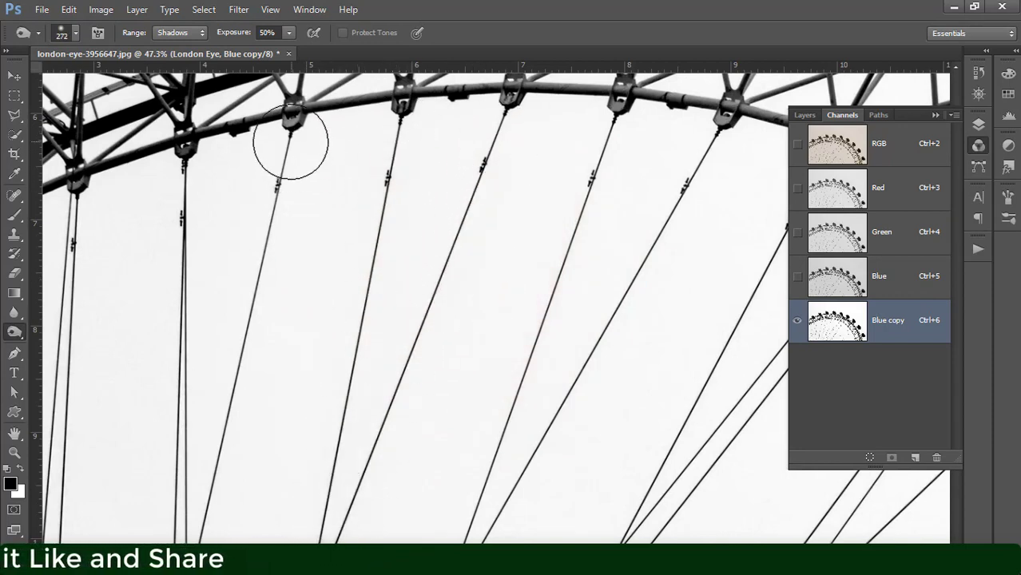
pyautogui.moveTo(290, 142)
pyautogui.mouseDown()
pyautogui.moveTo(205, 542)
pyautogui.moveTo(198, 234)
pyautogui.mouseUp()
pyautogui.moveTo(570, 166); pyautogui.dragTo(477, 516)
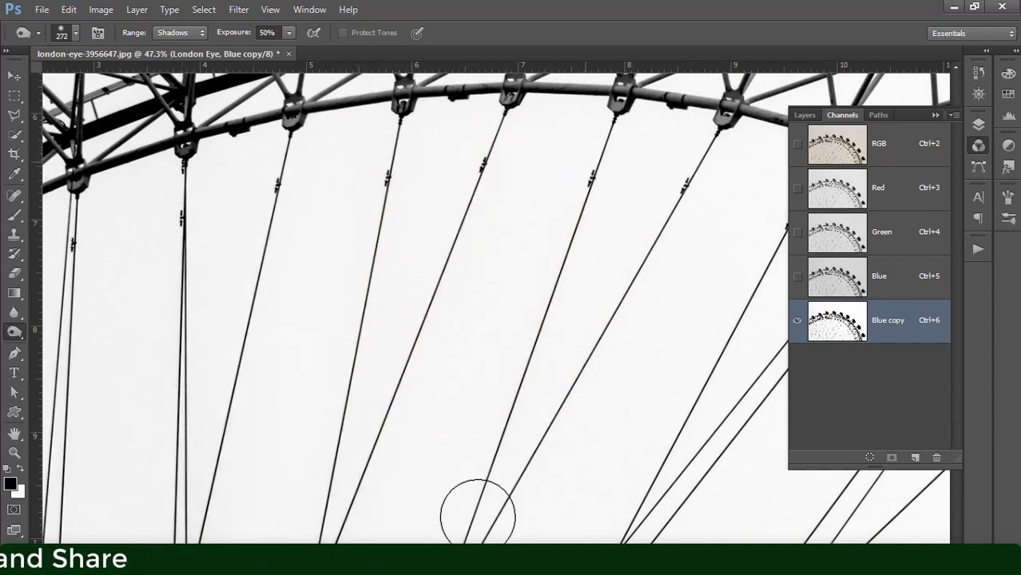
pyautogui.moveTo(444, 221); pyautogui.dragTo(342, 531)
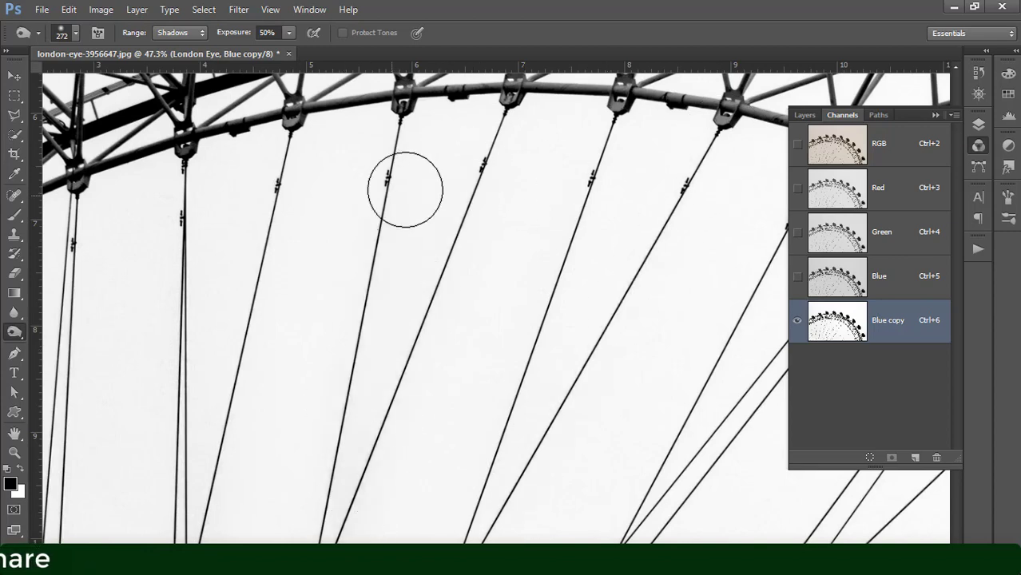
# Fit the image in view and burn the spokes and rim with a 714 px brush
pyautogui.moveTo(405, 190)
pyautogui.mouseDown()
pyautogui.moveTo(381, 211)
pyautogui.moveTo(251, 167)
pyautogui.mouseUp()
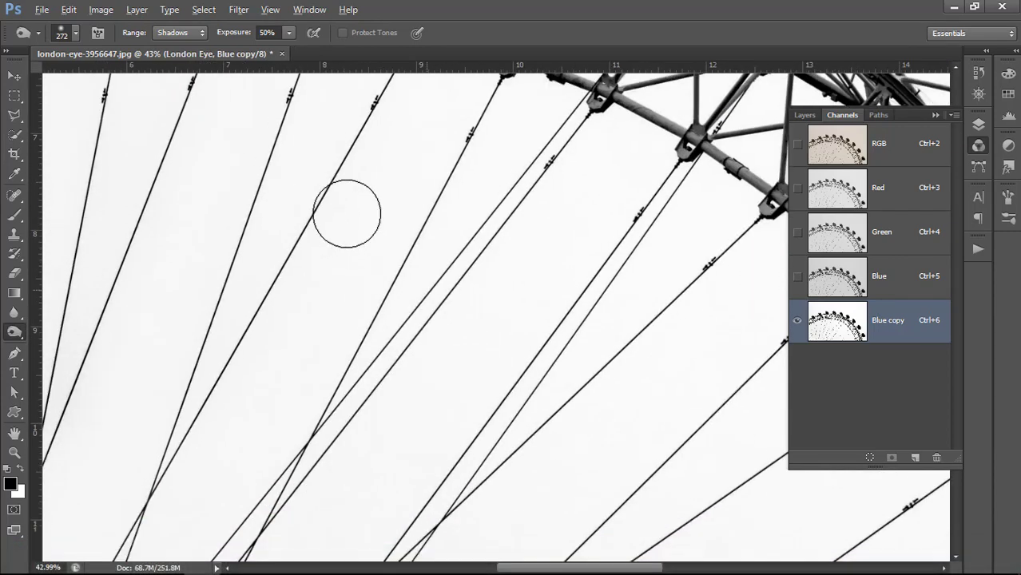
pyautogui.hotkey('ctrl', '0')
pyautogui.keyDown('alt'); pyautogui.rightClick(399, 337); pyautogui.keyUp('alt')
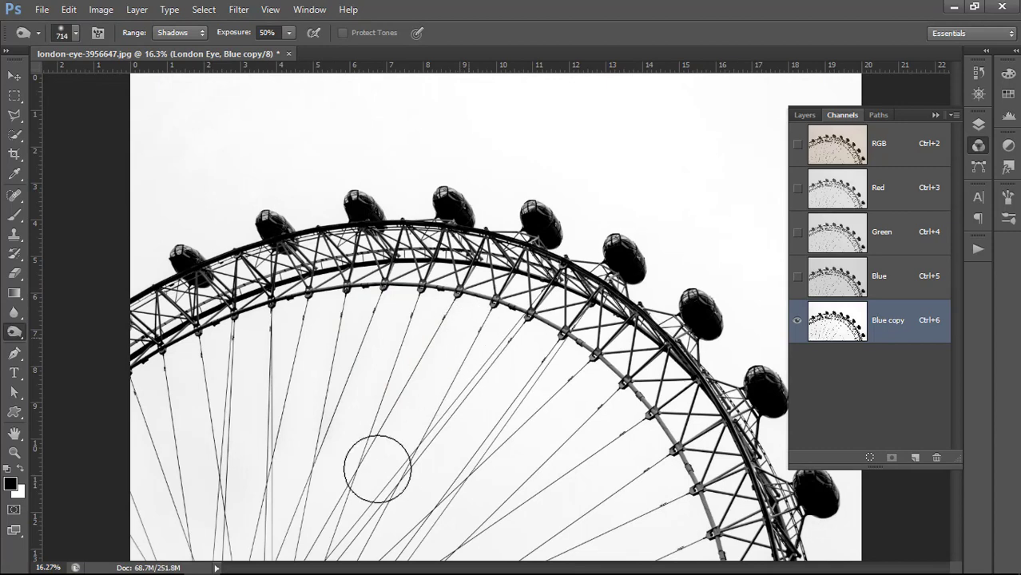
pyautogui.moveTo(377, 469)
pyautogui.mouseDown()
pyautogui.moveTo(466, 375)
pyautogui.moveTo(429, 546)
pyautogui.moveTo(494, 539)
pyautogui.moveTo(618, 477)
pyautogui.moveTo(688, 505)
pyautogui.moveTo(731, 559)
pyautogui.mouseUp()
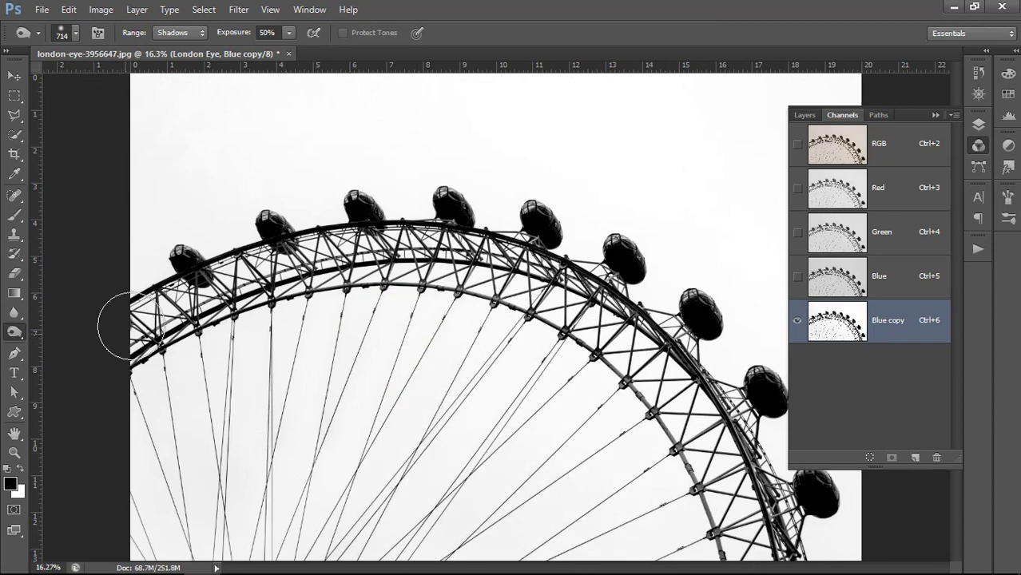
pyautogui.moveTo(131, 325)
pyautogui.mouseDown()
pyautogui.moveTo(639, 336)
pyautogui.moveTo(756, 517)
pyautogui.moveTo(706, 438)
pyautogui.moveTo(457, 289)
pyautogui.moveTo(164, 311)
pyautogui.moveTo(148, 360)
pyautogui.moveTo(160, 229)
pyautogui.moveTo(399, 164)
pyautogui.moveTo(711, 331)
pyautogui.moveTo(814, 551)
pyautogui.moveTo(778, 443)
pyautogui.moveTo(739, 503)
pyautogui.mouseUp()
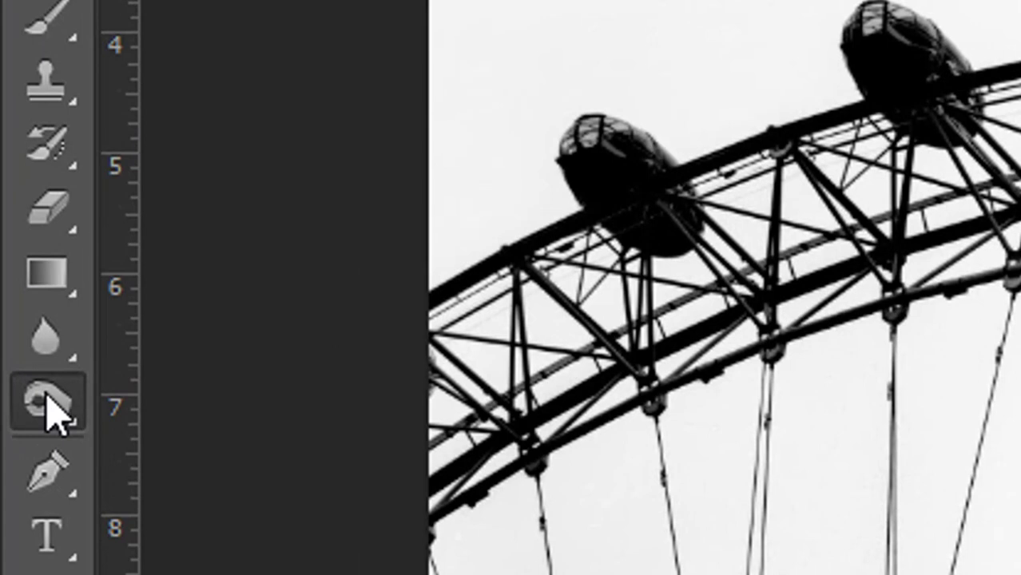
# Select the Dodge tool with Range set to Highlights
pyautogui.click(46, 395)
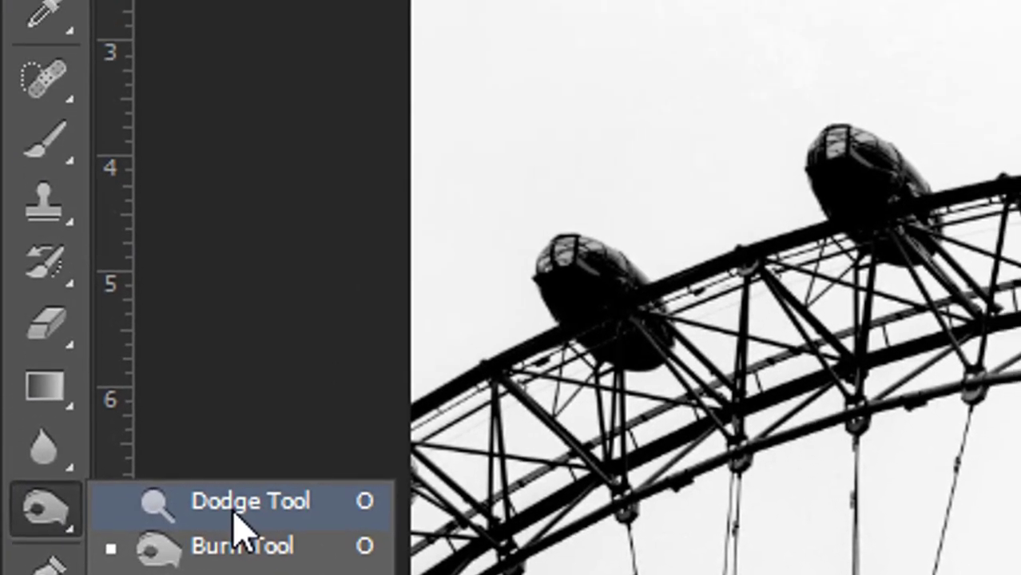
pyautogui.click(250, 417)
pyautogui.click(495, 90)
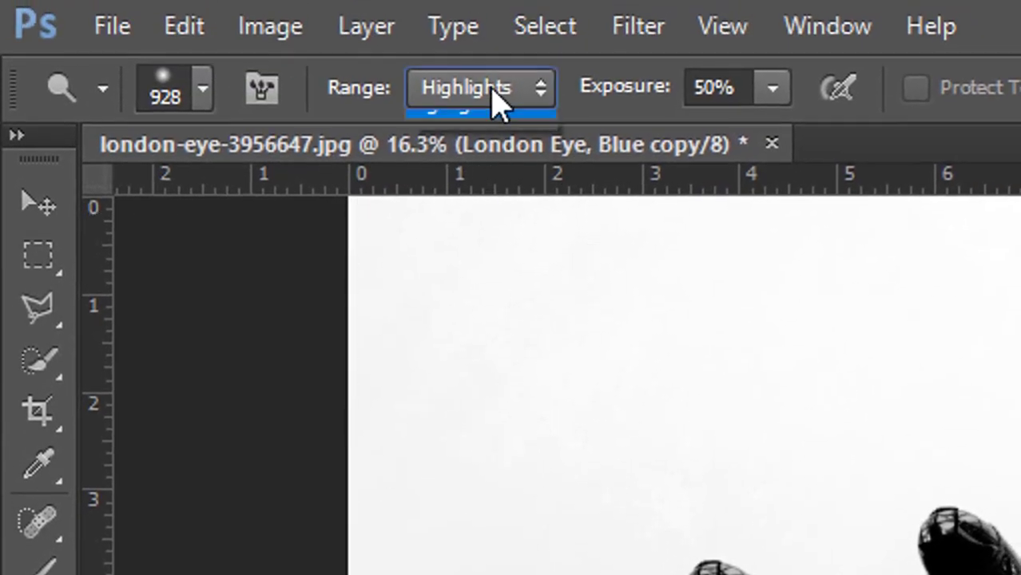
pyautogui.click(479, 165)
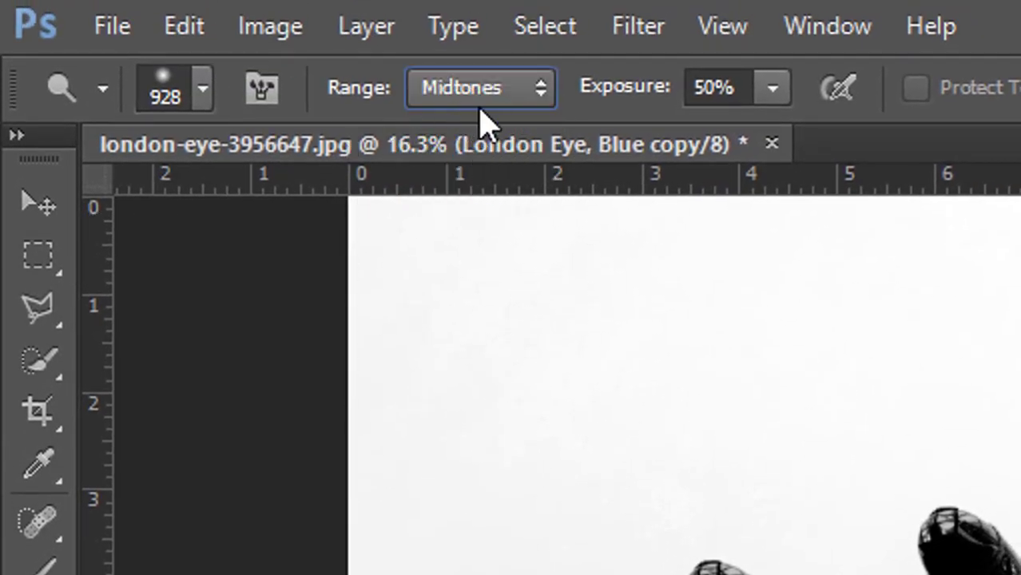
pyautogui.click(463, 90)
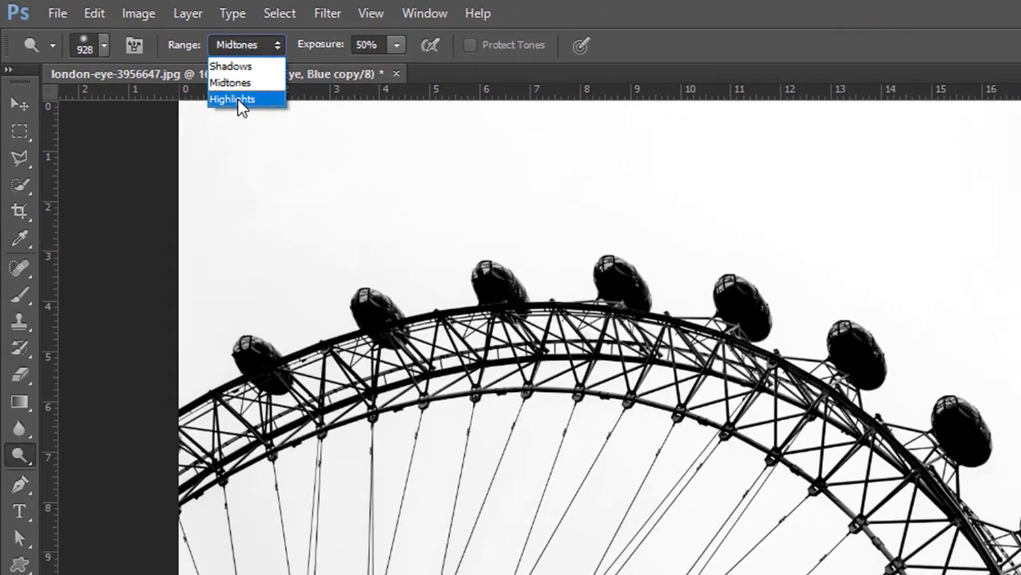
pyautogui.click(233, 99)
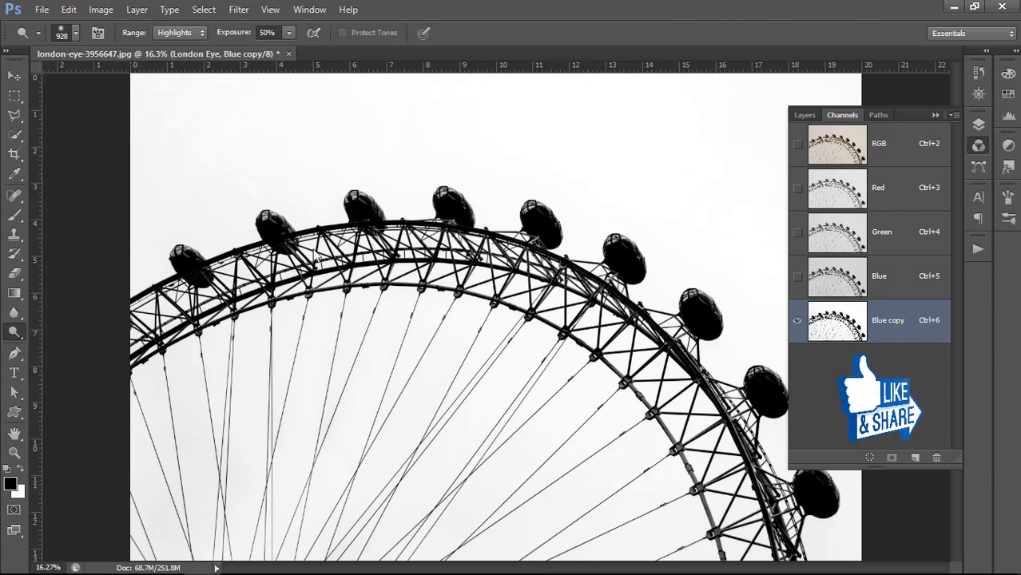
# Dodge the grey lower sky toward white with a 1285 px brush at 50% exposure
pyautogui.scroll(-2, 296, 201)
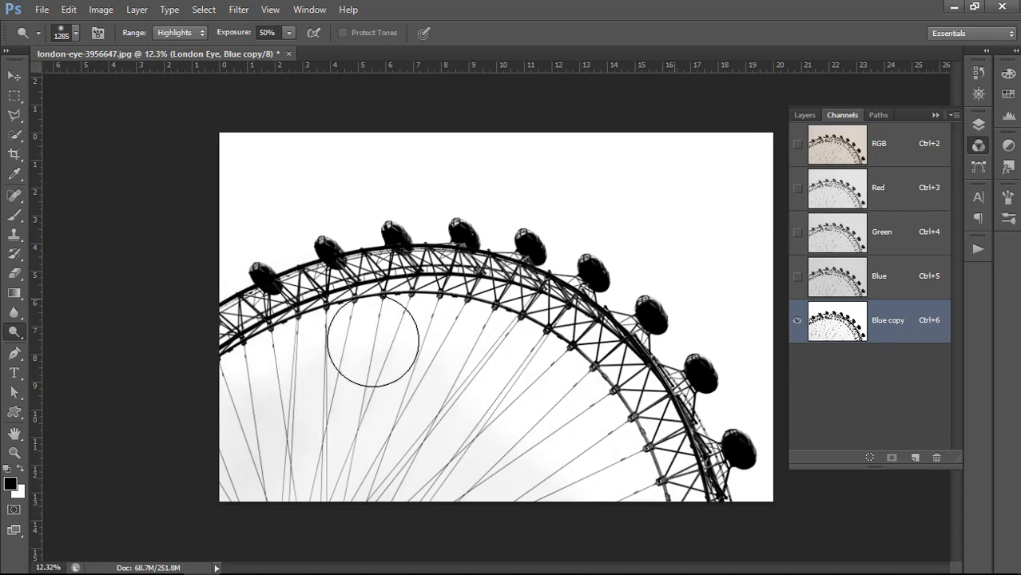
pyautogui.moveTo(368, 451); pyautogui.dragTo(544, 460)
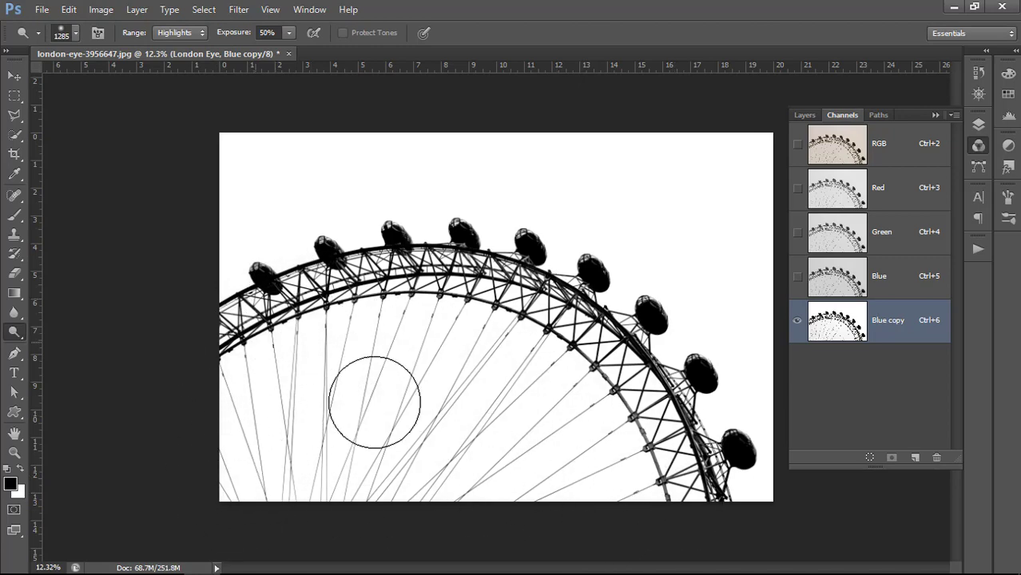
pyautogui.hotkey('ctrl', '+')
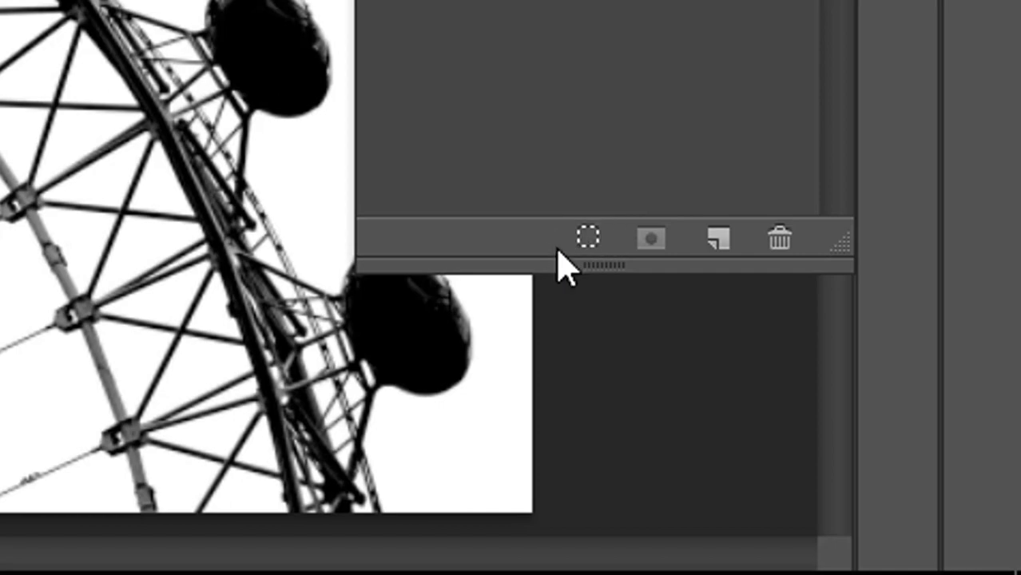
# Load Blue copy as a selection, then return to the RGB composite and Layers list
pyautogui.click(587, 238)
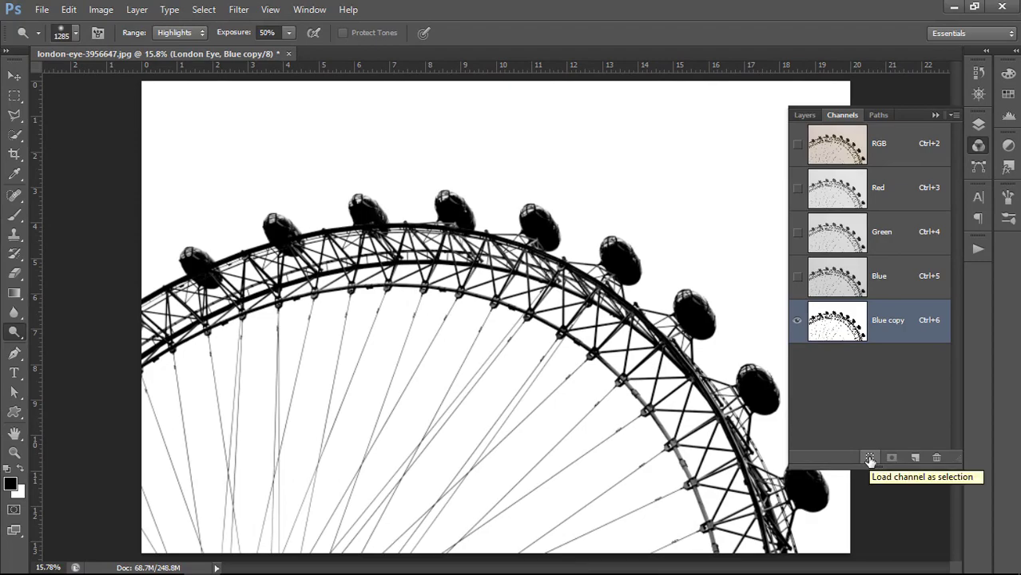
pyautogui.click(870, 457)
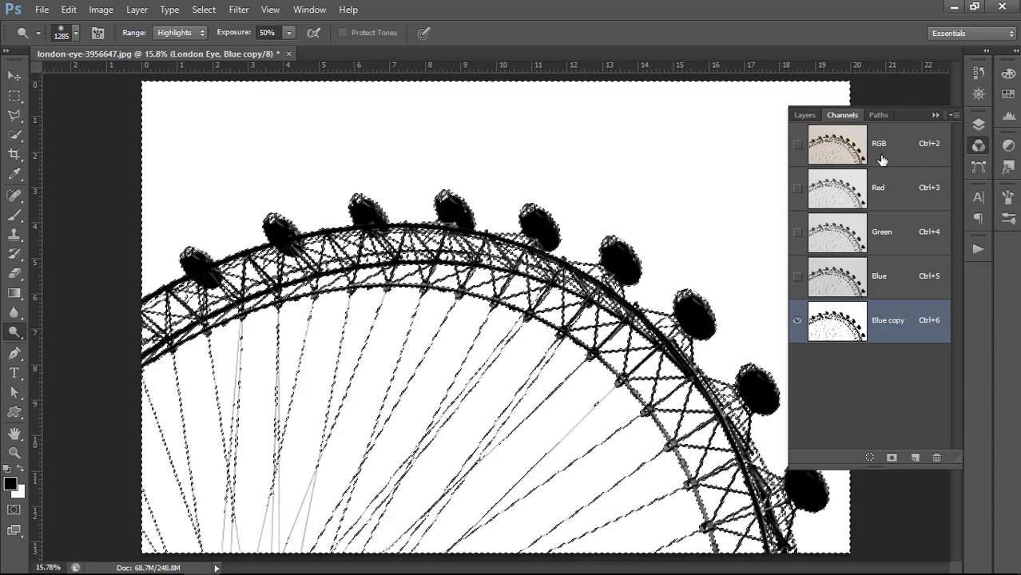
pyautogui.click(887, 148)
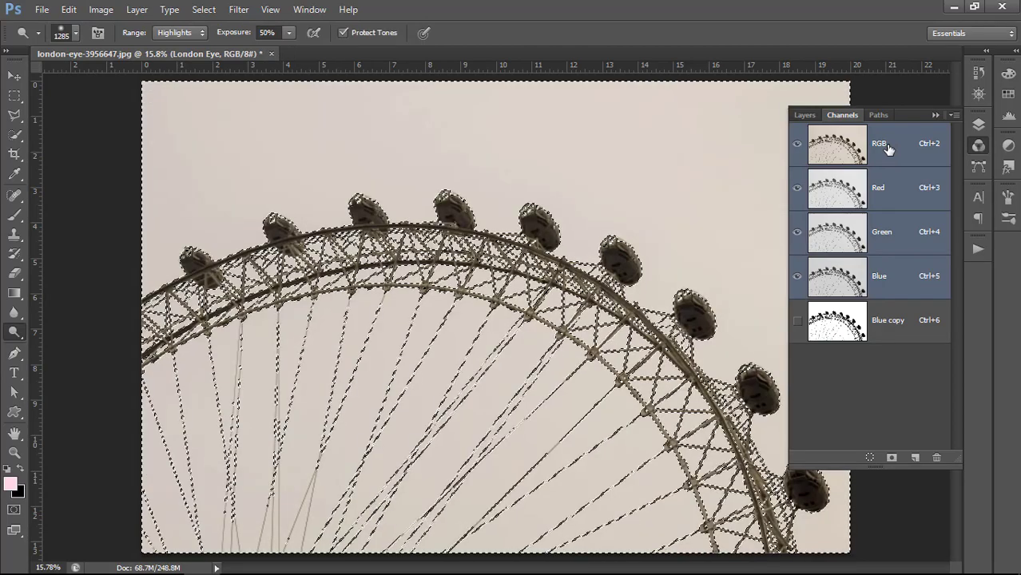
pyautogui.click(804, 115)
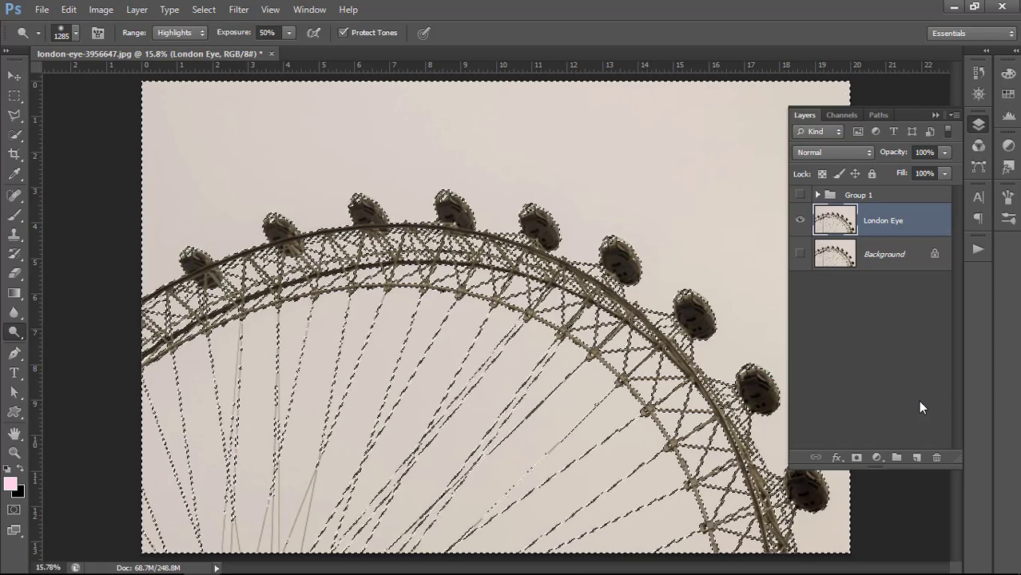
# Alt-add a layer mask on London Eye hiding the sky, then zoom into the spokes
pyautogui.press('alt')
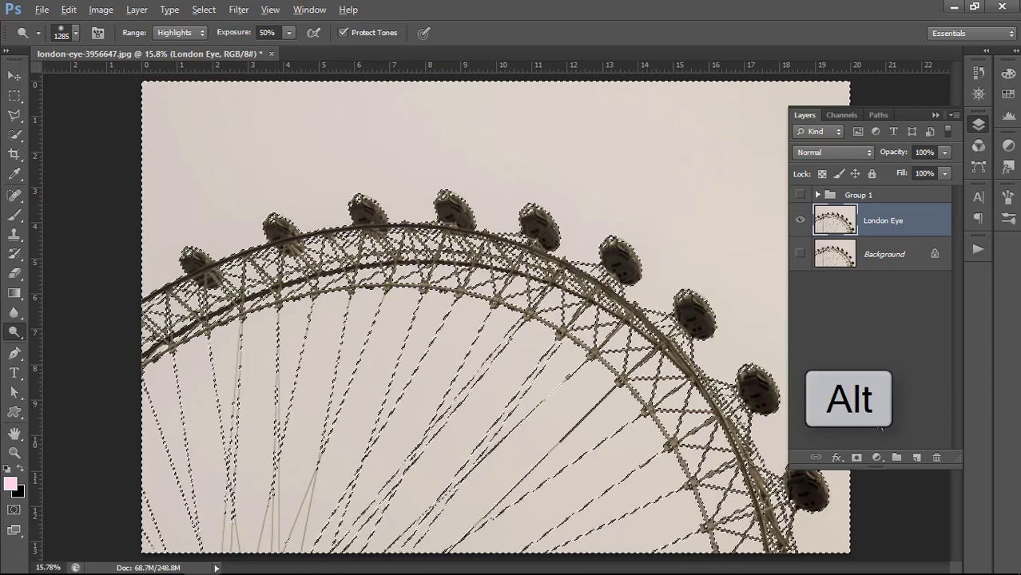
pyautogui.keyDown('alt'); pyautogui.click(855, 461); pyautogui.keyUp('alt')
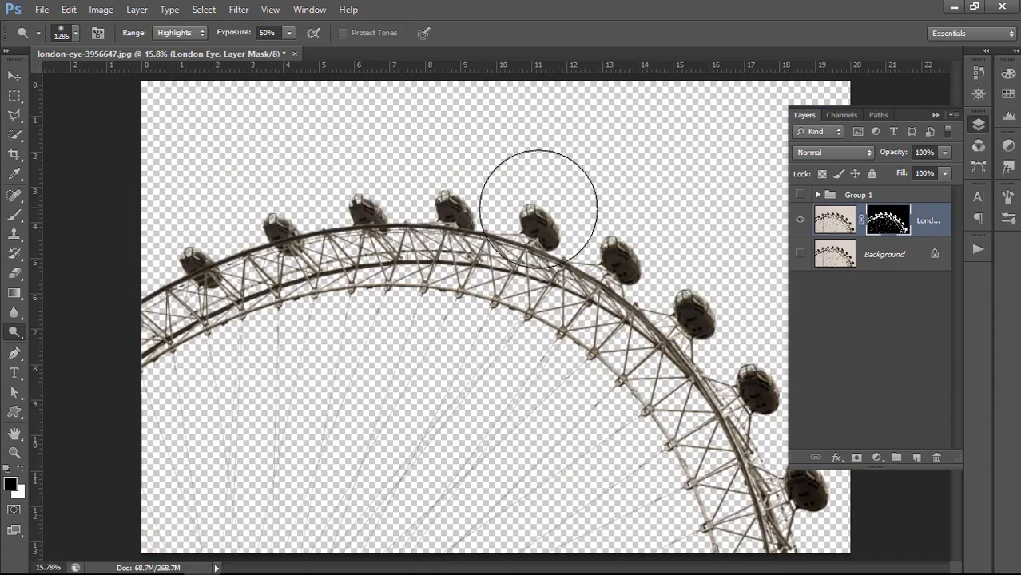
pyautogui.scroll(2, 351, 419)
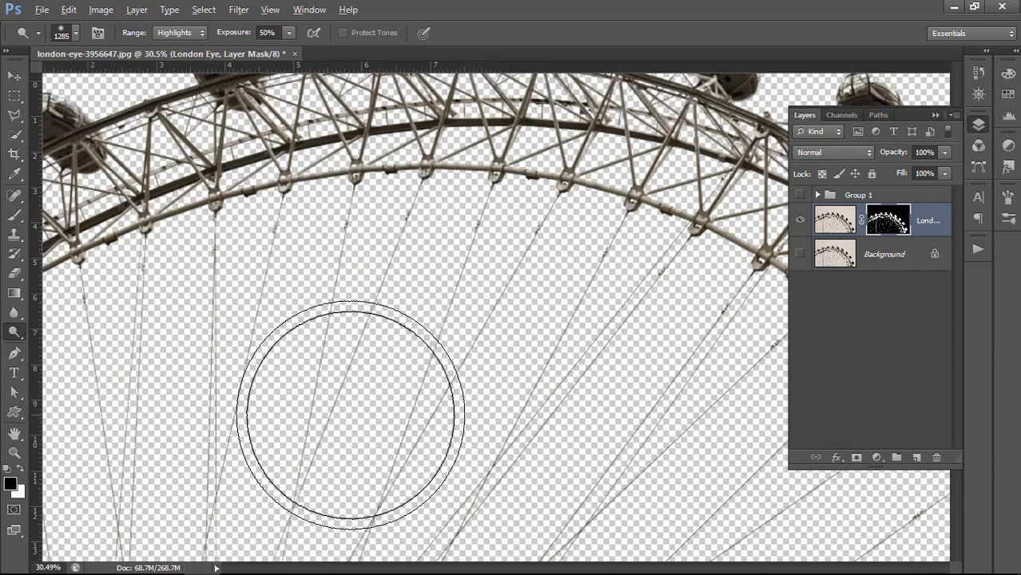
pyautogui.scroll(1, 349, 410)
pyautogui.moveTo(434, 319); pyautogui.dragTo(425, 244)
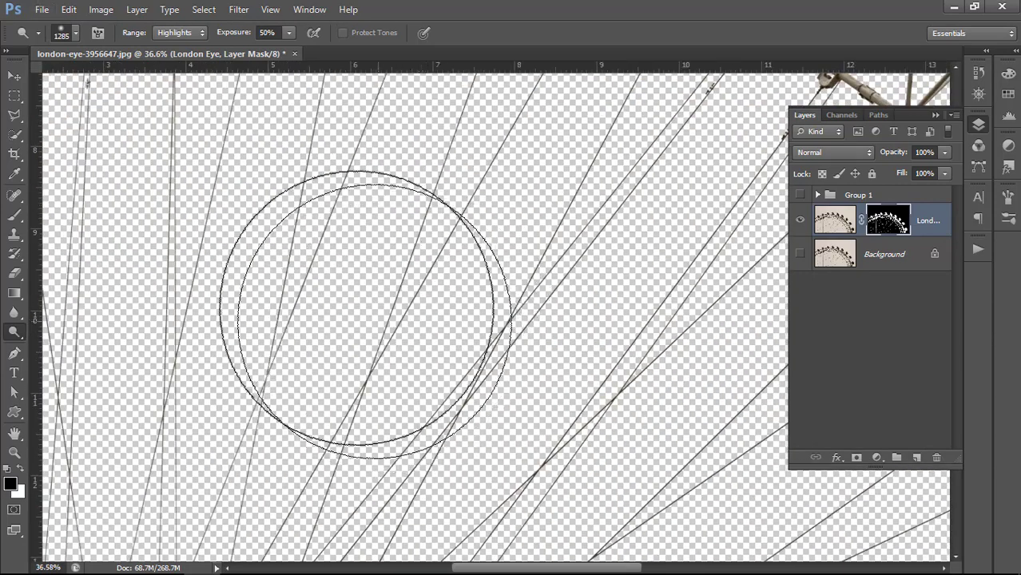
pyautogui.scroll(2, 323, 310)
pyautogui.moveTo(332, 382); pyautogui.dragTo(406, 210)
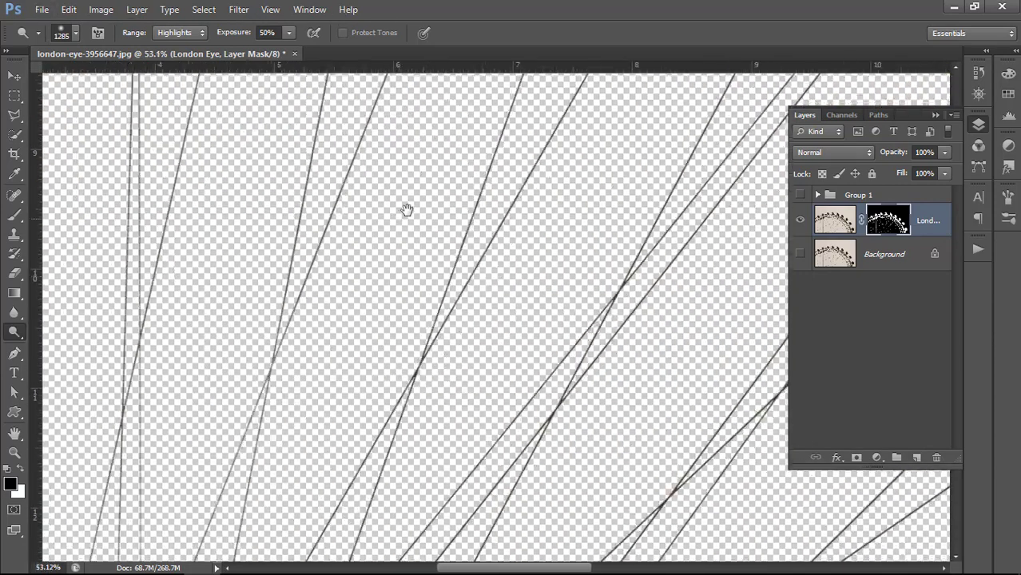
pyautogui.moveTo(348, 433); pyautogui.dragTo(460, 290)
# Pan along the masked rim, trusses and capsules to inspect the cut-out edges
pyautogui.moveTo(350, 286); pyautogui.dragTo(427, 426)
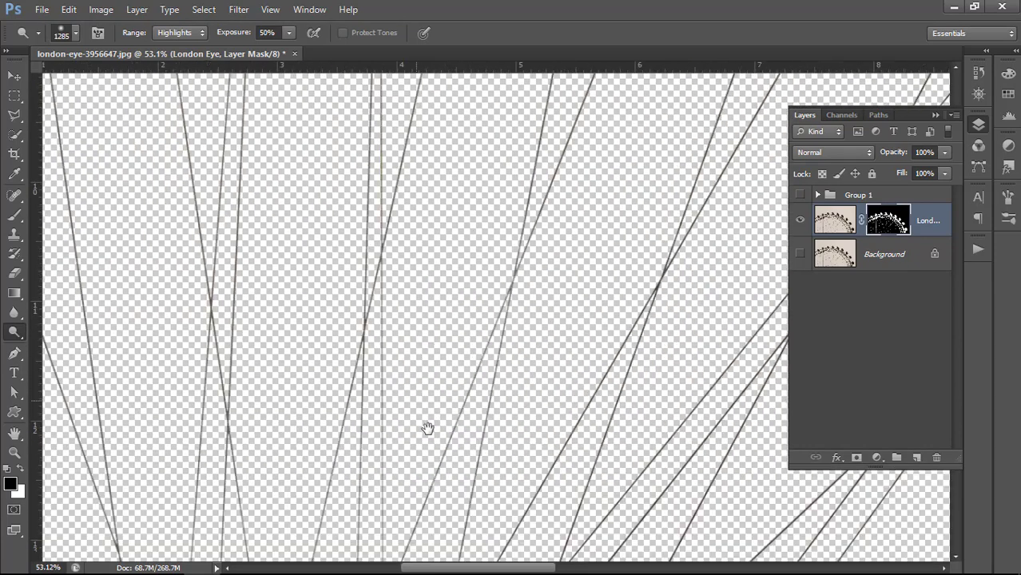
pyautogui.moveTo(449, 276); pyautogui.dragTo(595, 424)
pyautogui.moveTo(551, 346); pyautogui.dragTo(591, 448)
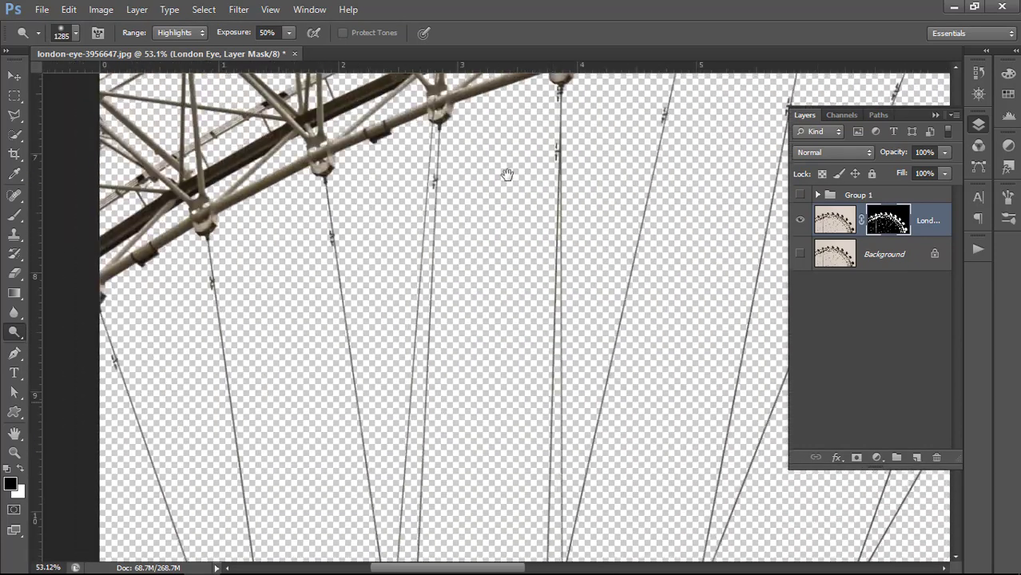
pyautogui.moveTo(505, 171); pyautogui.dragTo(451, 353)
pyautogui.moveTo(320, 112); pyautogui.dragTo(318, 190)
pyautogui.moveTo(637, 210); pyautogui.dragTo(460, 317)
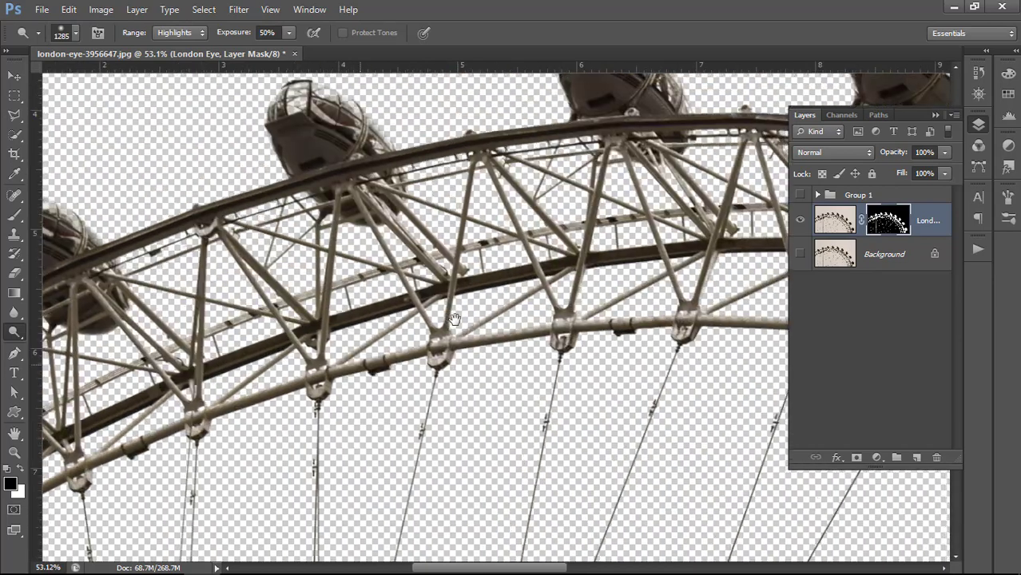
pyautogui.moveTo(719, 200); pyautogui.dragTo(444, 279)
pyautogui.moveTo(488, 305)
pyautogui.mouseDown()
pyautogui.moveTo(424, 304)
pyautogui.moveTo(255, 259)
pyautogui.moveTo(368, 271)
pyautogui.mouseUp()
pyautogui.moveTo(607, 344)
pyautogui.mouseDown()
pyautogui.moveTo(436, 308)
pyautogui.moveTo(511, 351)
pyautogui.moveTo(455, 363)
pyautogui.mouseUp()
pyautogui.moveTo(551, 411); pyautogui.dragTo(453, 291)
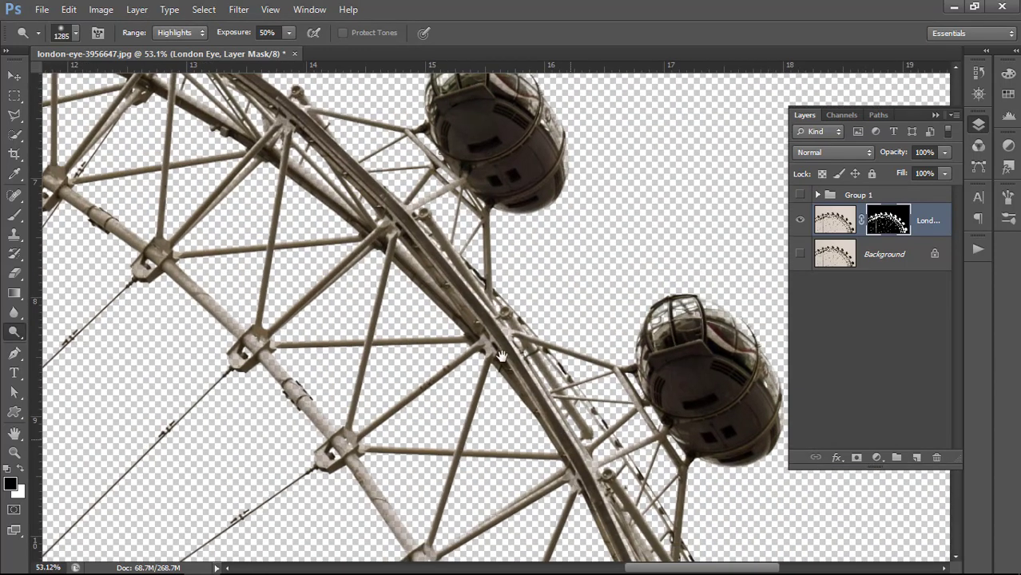
pyautogui.moveTo(583, 439); pyautogui.dragTo(474, 310)
pyautogui.moveTo(554, 372); pyautogui.dragTo(466, 232)
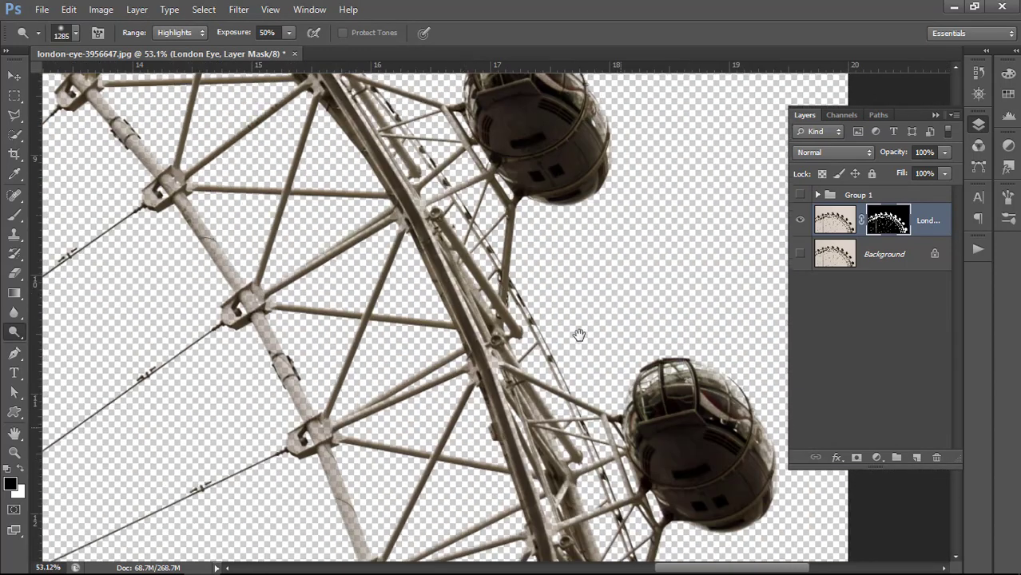
pyautogui.moveTo(579, 333); pyautogui.dragTo(547, 305)
pyautogui.scroll(-3, 443, 340)
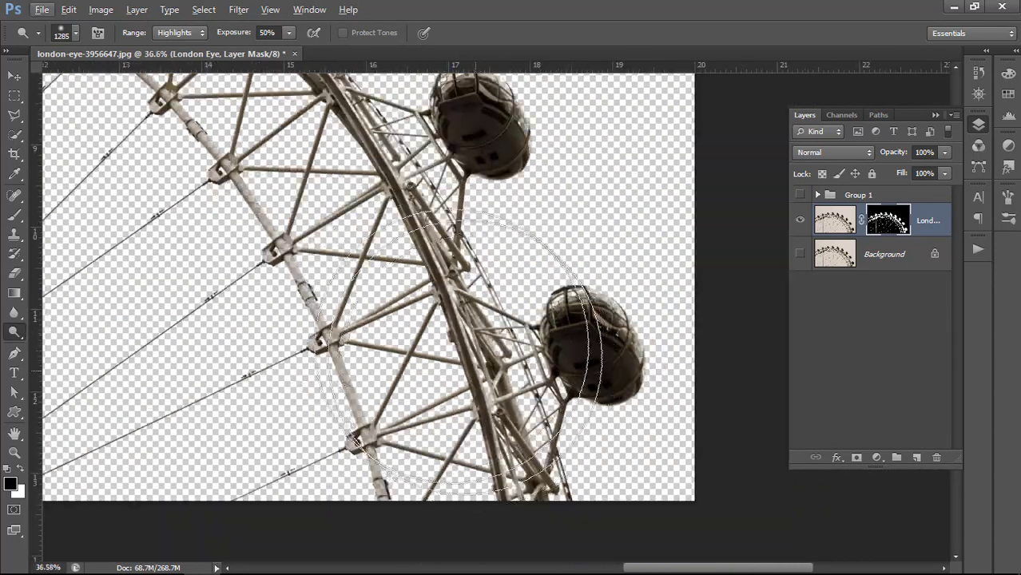
pyautogui.scroll(2, 562, 362)
pyautogui.scroll(-1, 561, 361)
pyautogui.scroll(-1, 448, 312)
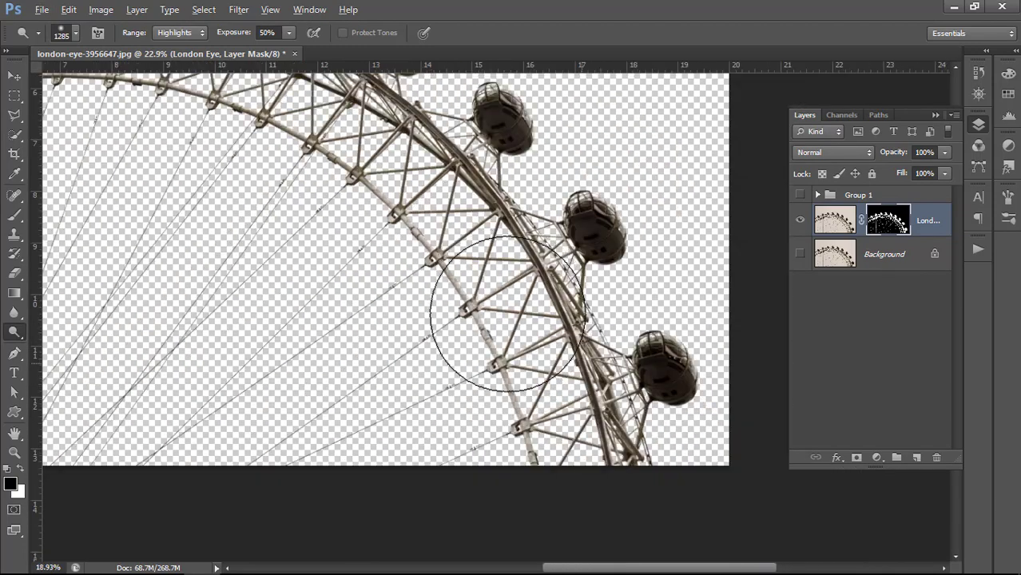
pyautogui.scroll(-1, 479, 336)
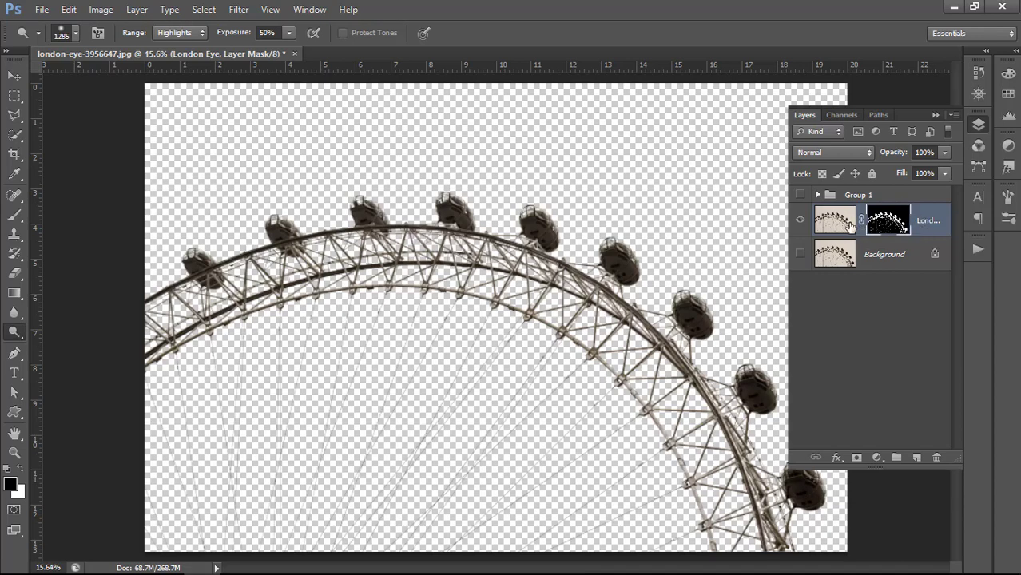
# Add a fully saturated cyan Solid Color fill layer above the Background layer
pyautogui.click(893, 254)
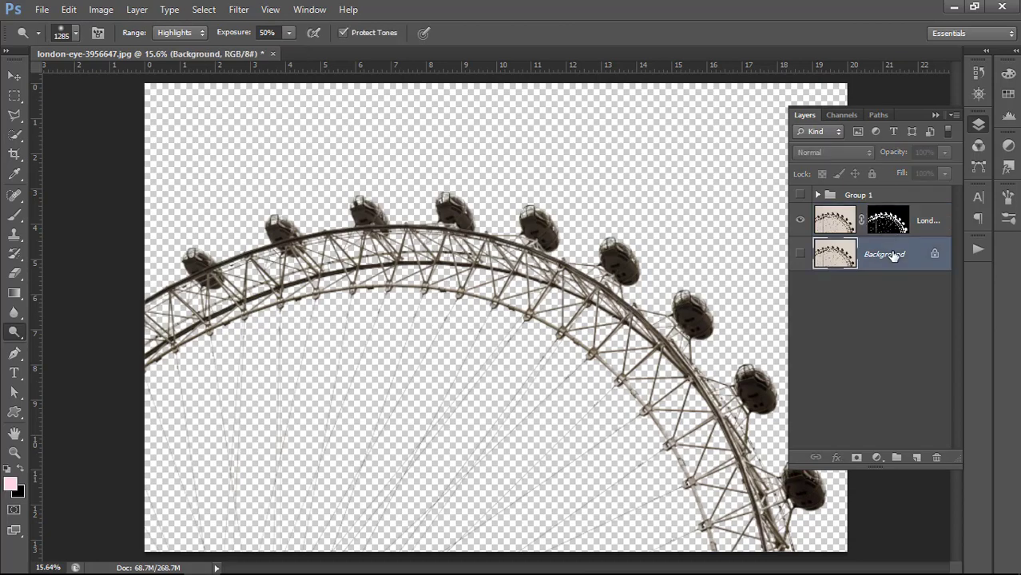
pyautogui.click(875, 458)
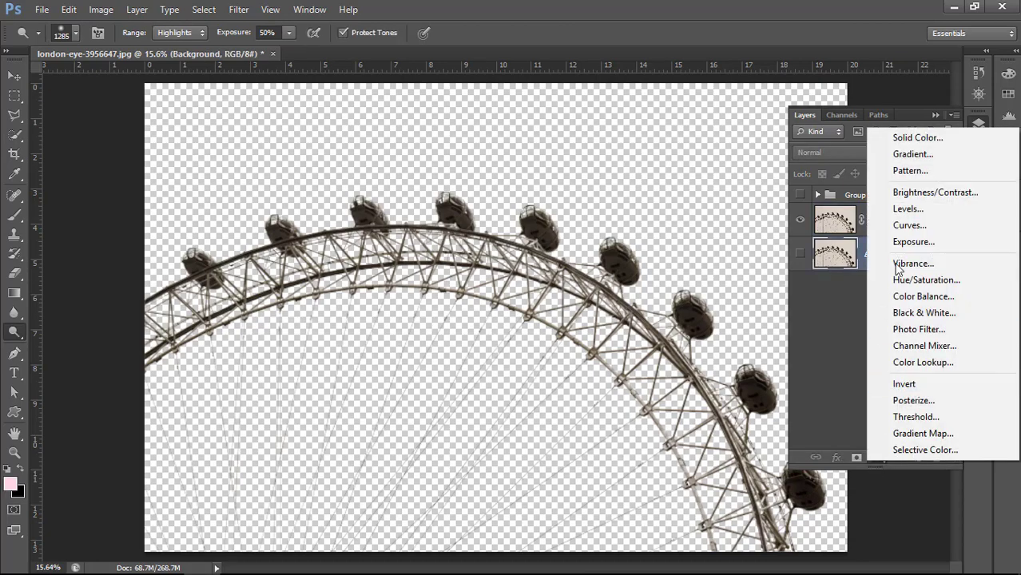
pyautogui.click(909, 138)
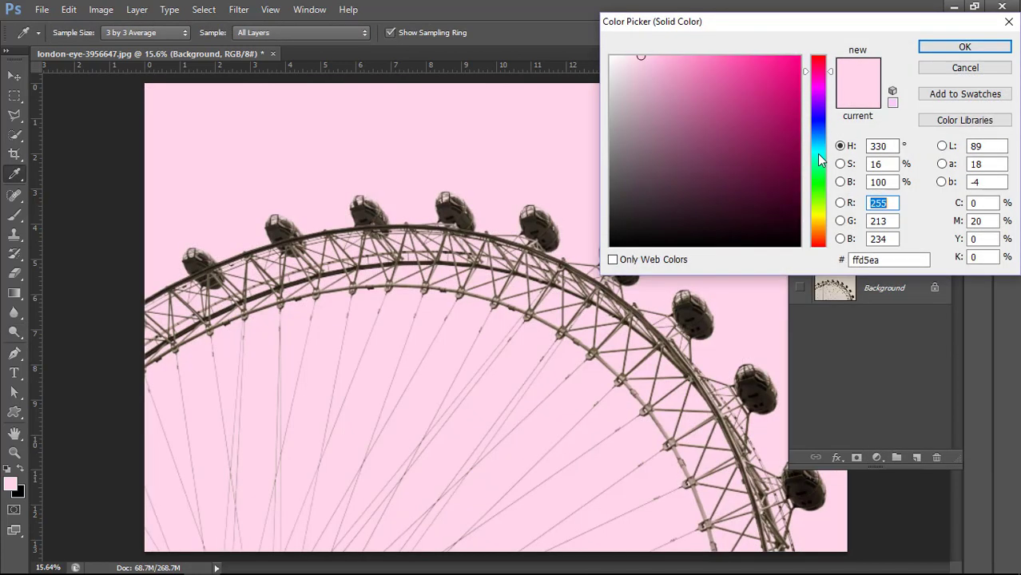
pyautogui.click(816, 153)
pyautogui.moveTo(775, 89); pyautogui.dragTo(819, 55)
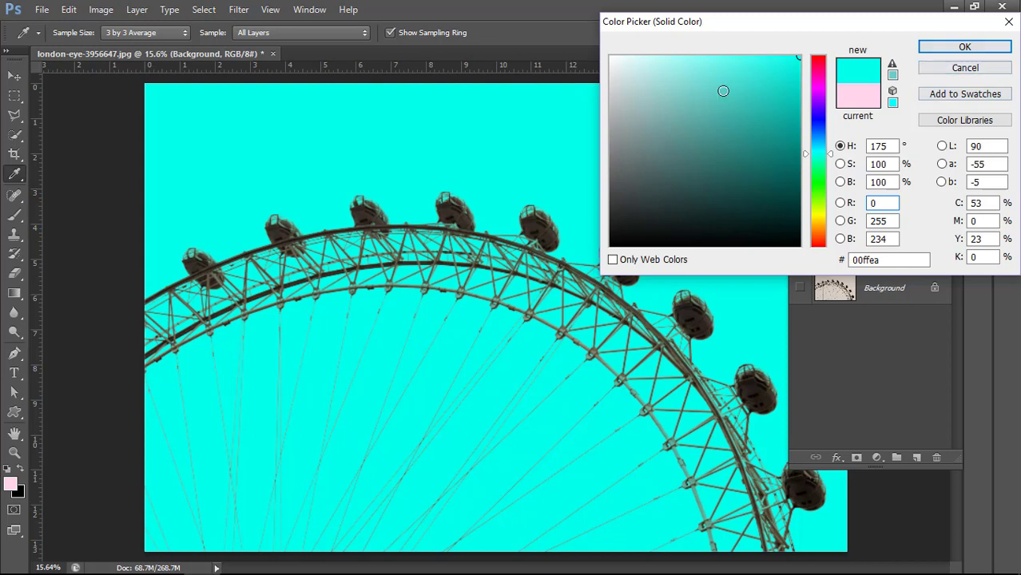
pyautogui.click(964, 47)
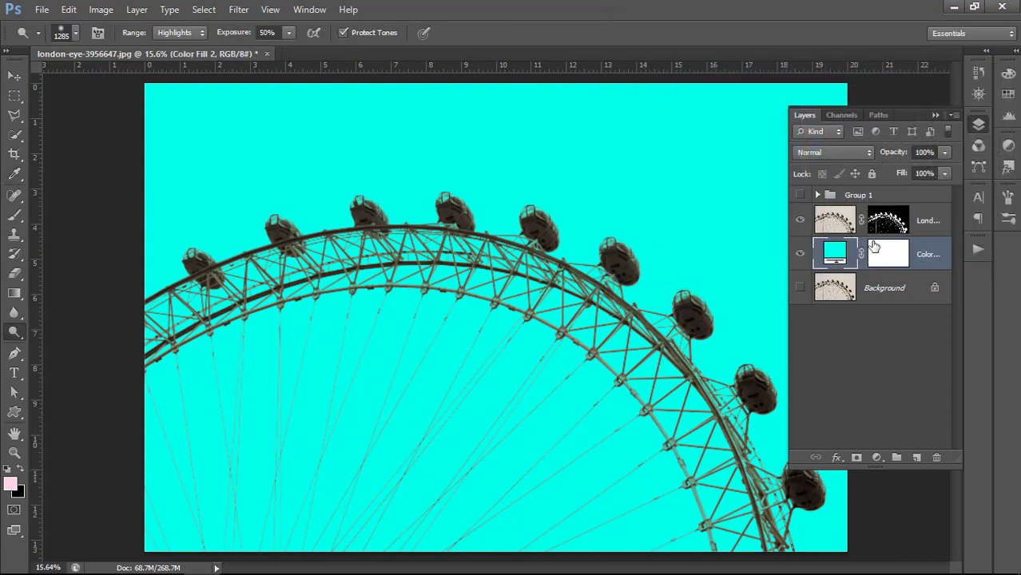
# Zoom into the strut joints, shrink the dodge brush to 118 px, then zoom back out
pyautogui.scroll(5, 566, 398)
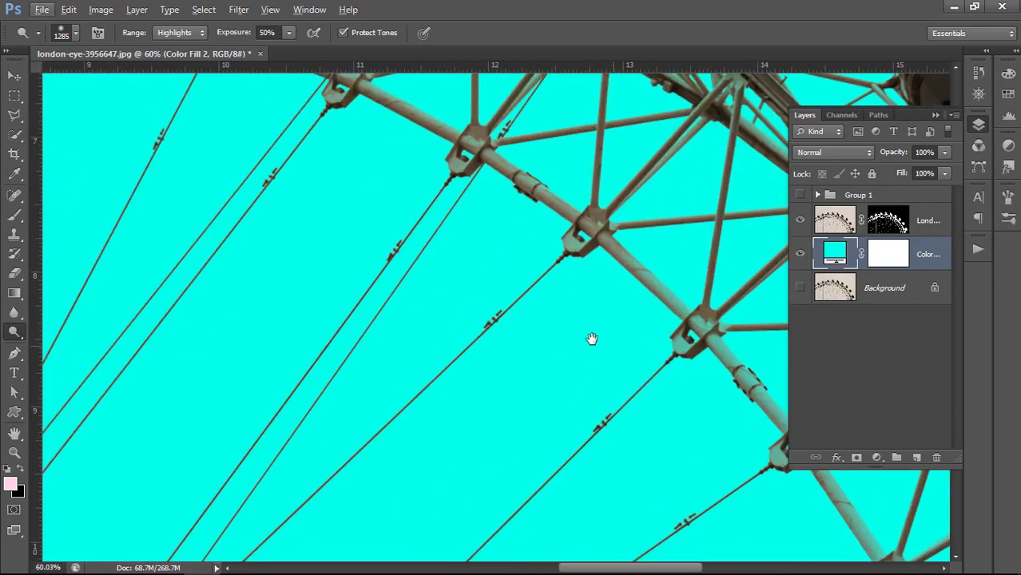
pyautogui.moveTo(588, 337); pyautogui.dragTo(386, 288)
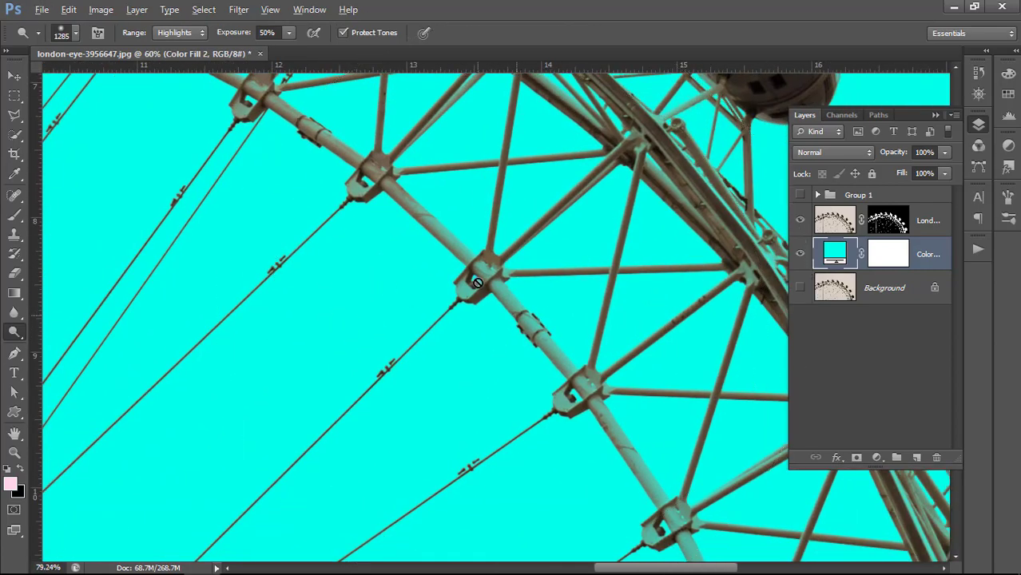
pyautogui.scroll(2, 485, 254)
pyautogui.moveTo(486, 255); pyautogui.dragTo(192, 285)
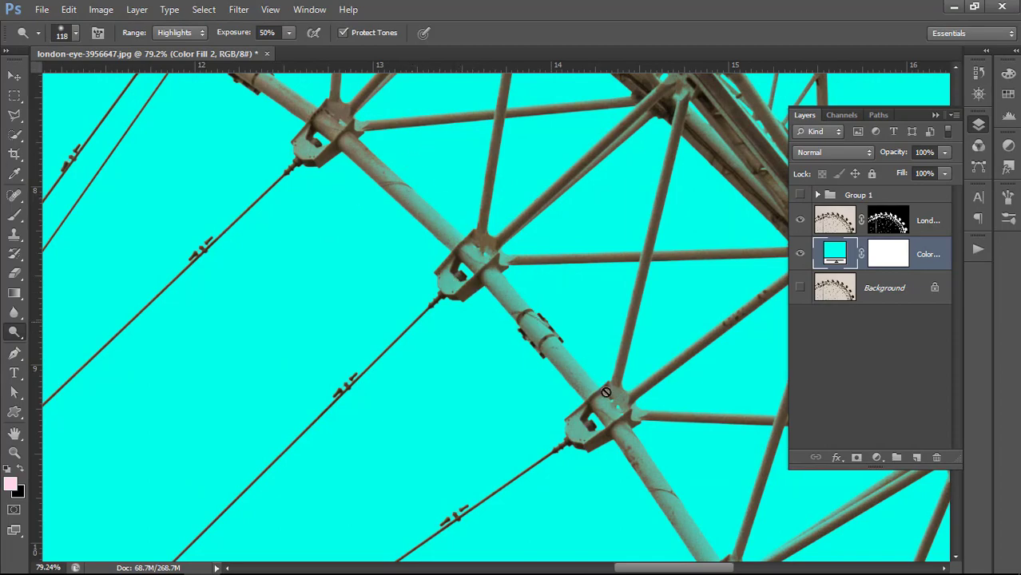
pyautogui.scroll(-2, 542, 305)
pyautogui.scroll(-2, 543, 294)
pyautogui.scroll(-1, 559, 304)
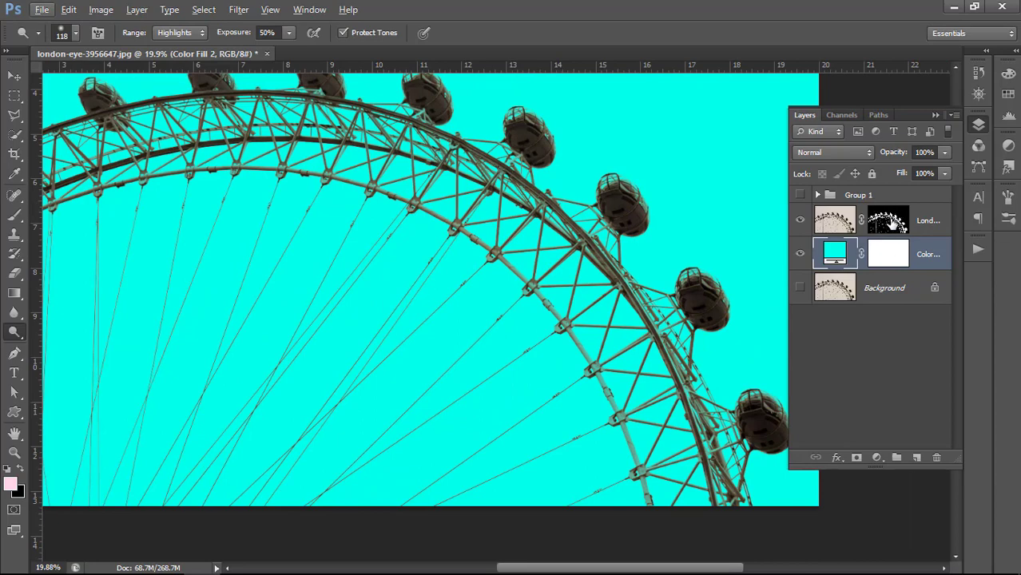
# Target the London Eye layer mask with the Dodge Tool on Highlights at 662 px
pyautogui.click(892, 225)
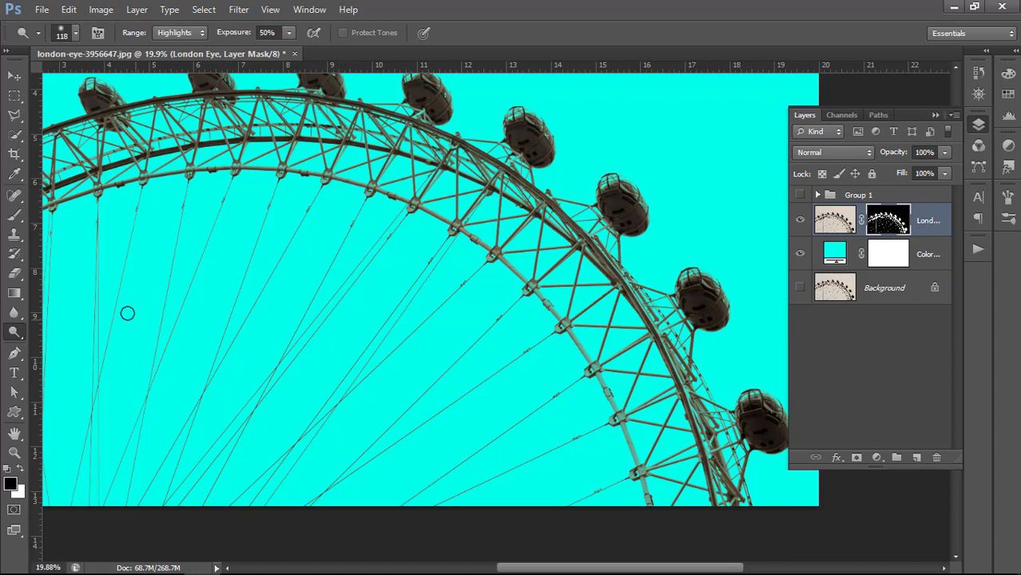
pyautogui.keyDown('alt'); pyautogui.click(20, 341); pyautogui.keyUp('alt')
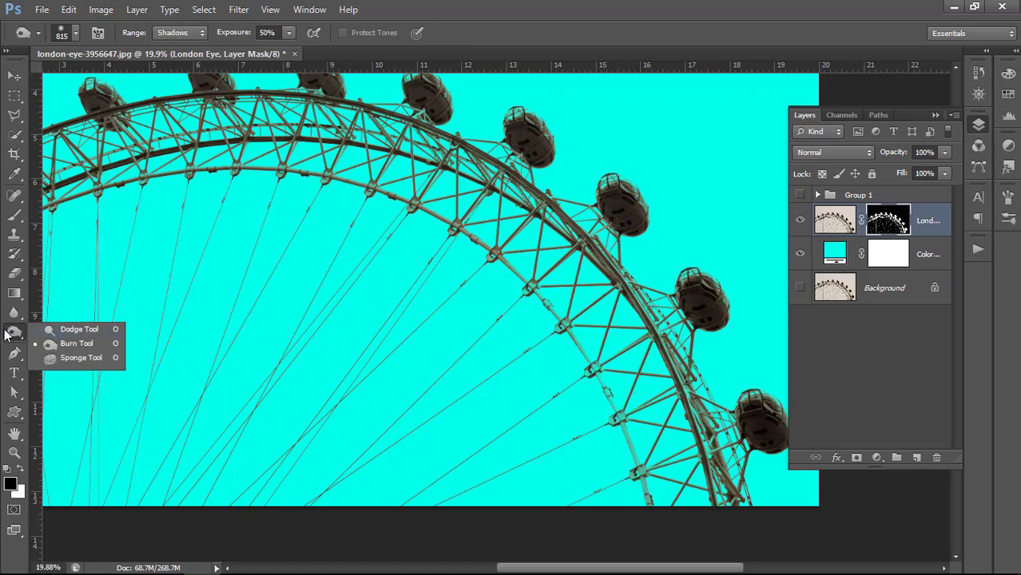
pyautogui.click(71, 330)
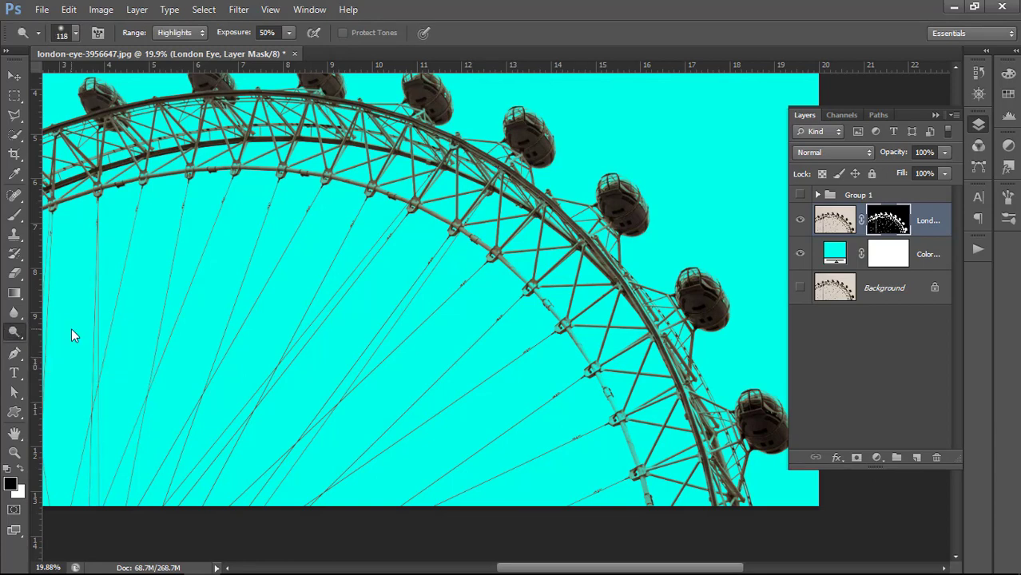
pyautogui.click(175, 33)
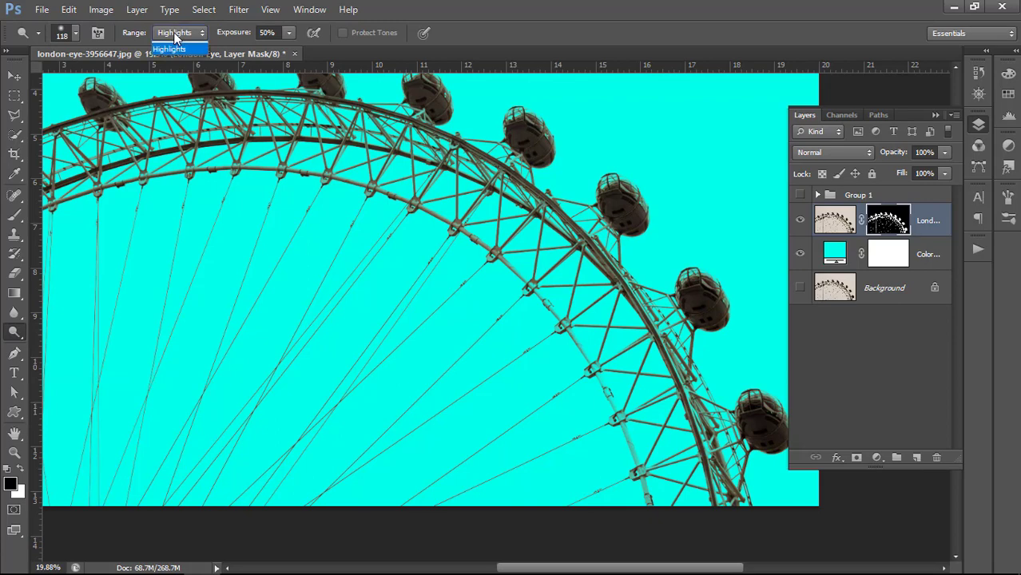
pyautogui.click(169, 73)
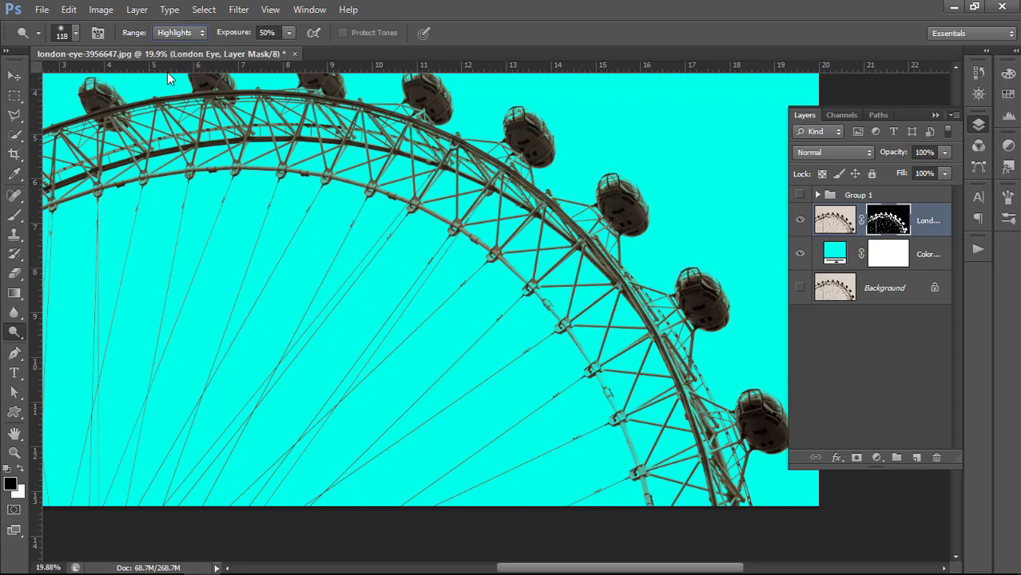
pyautogui.moveTo(490, 263); pyautogui.dragTo(534, 274)
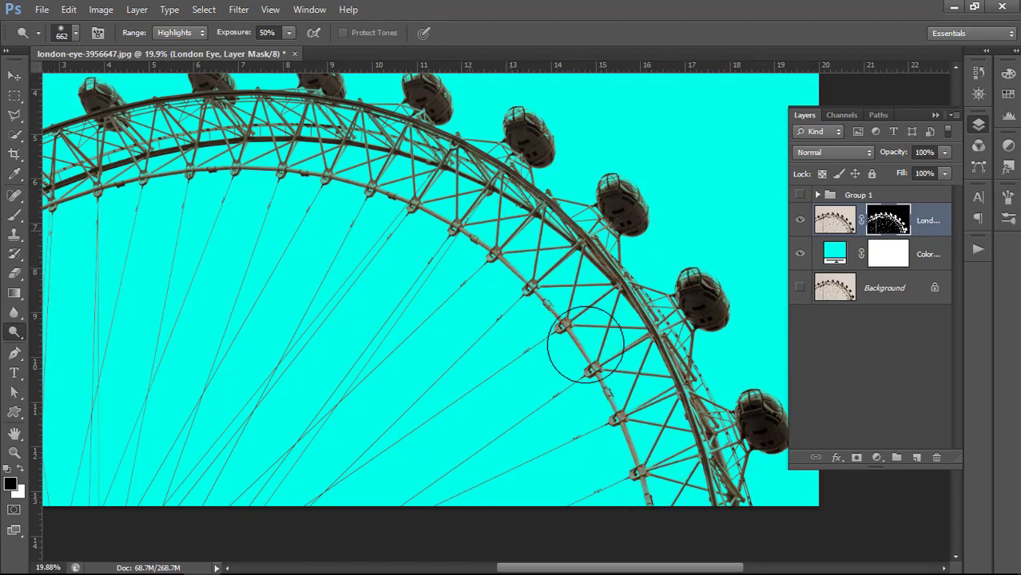
# Pan around the top of the wheel to view the rim and its gondolas
pyautogui.moveTo(428, 241); pyautogui.dragTo(565, 278)
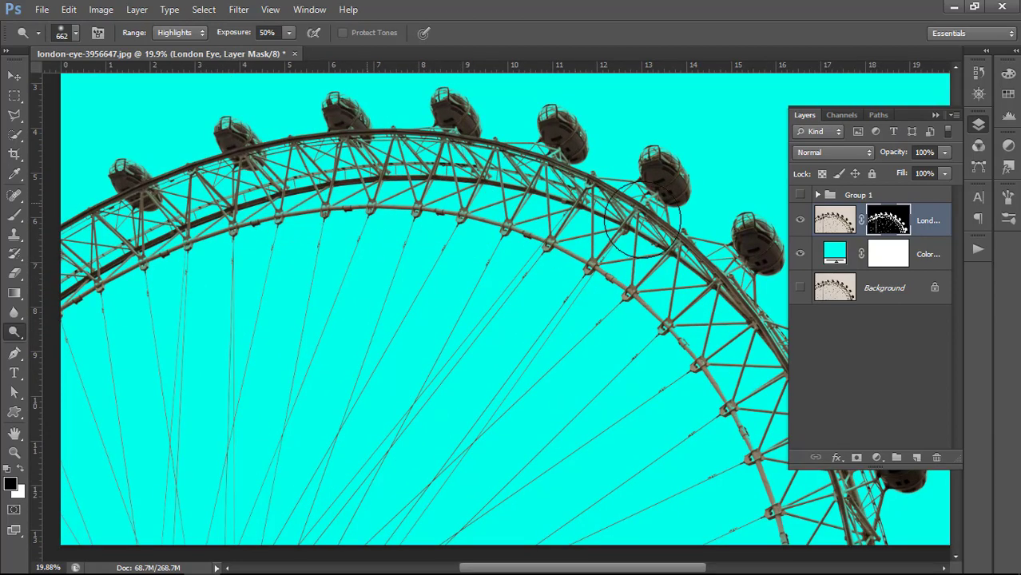
pyautogui.moveTo(330, 176); pyautogui.dragTo(474, 163)
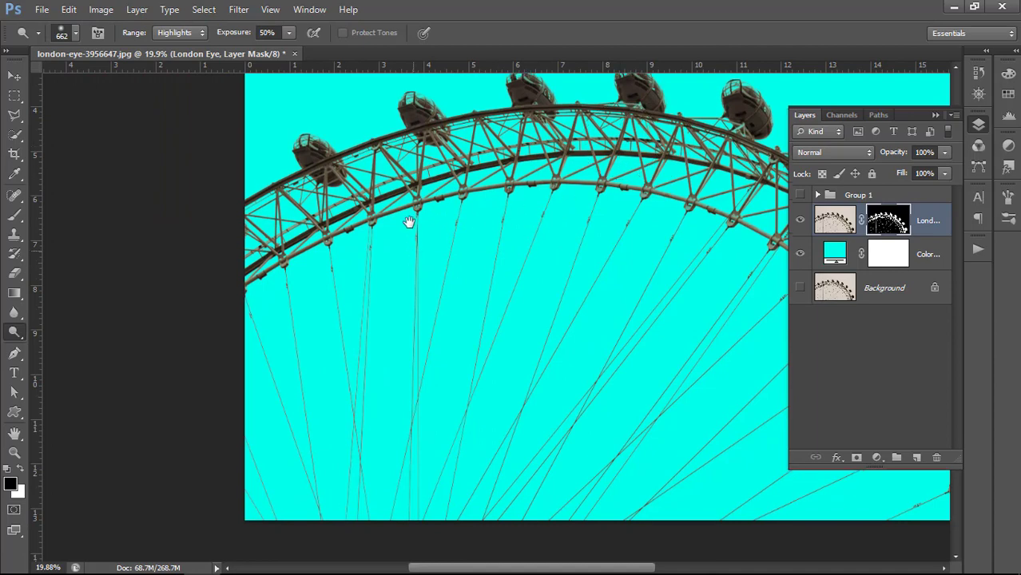
pyautogui.scroll(-2, 329, 196)
pyautogui.moveTo(455, 202); pyautogui.dragTo(374, 262)
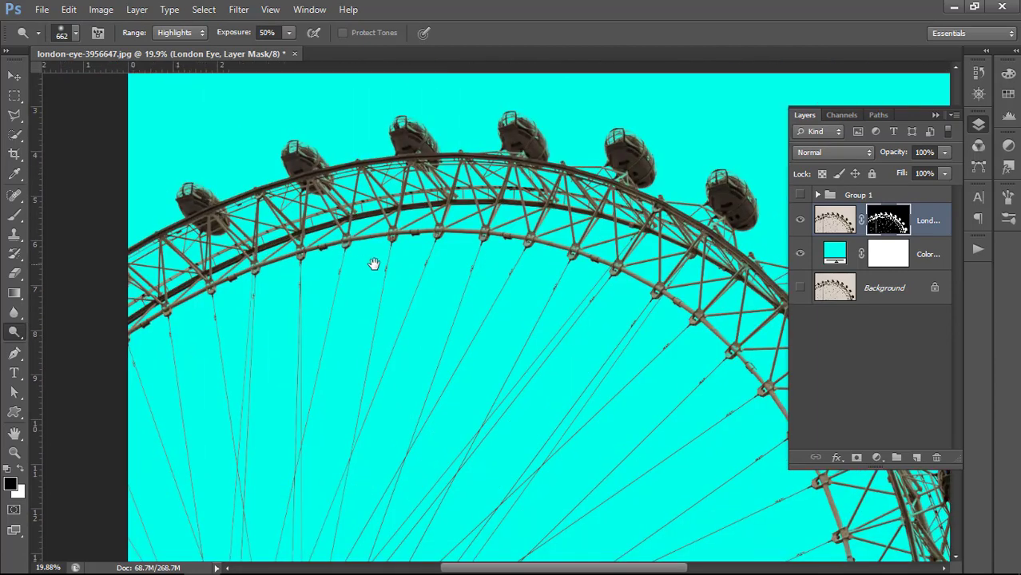
pyautogui.moveTo(638, 235); pyautogui.dragTo(474, 189)
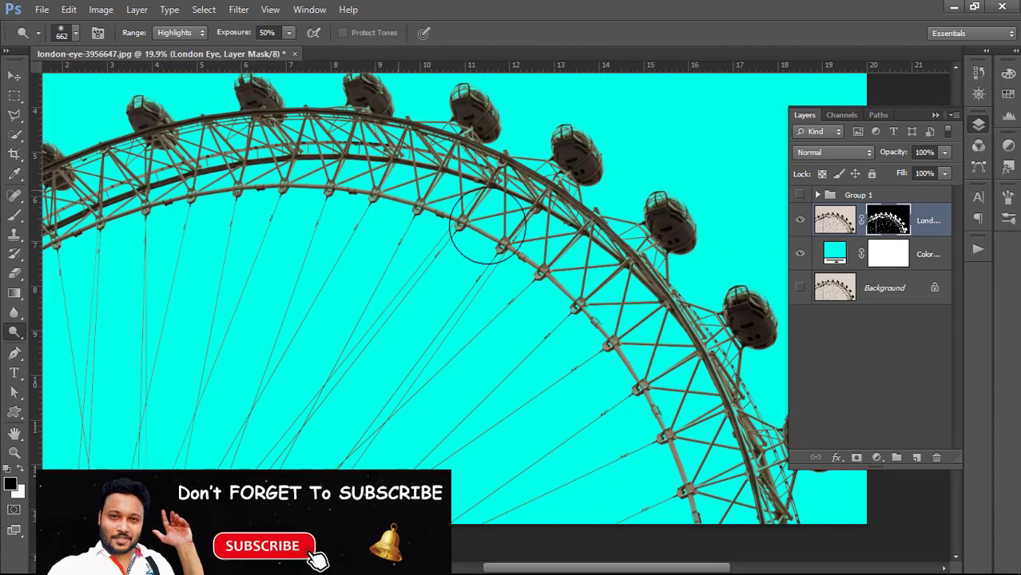
pyautogui.scroll(5, 447, 232)
# Shrink the dodge brush to 294 px and lighten the mask over the struts and joints
pyautogui.moveTo(643, 355); pyautogui.dragTo(574, 311)
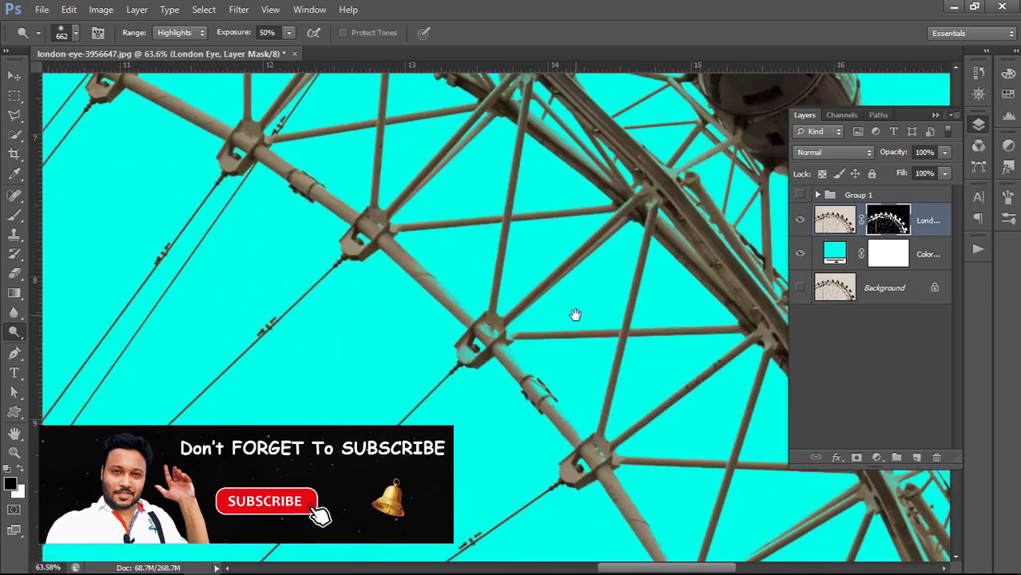
pyautogui.moveTo(467, 330); pyautogui.dragTo(439, 326)
pyautogui.moveTo(512, 339)
pyautogui.mouseDown()
pyautogui.moveTo(485, 319)
pyautogui.moveTo(486, 291)
pyautogui.moveTo(518, 358)
pyautogui.moveTo(569, 364)
pyautogui.mouseUp()
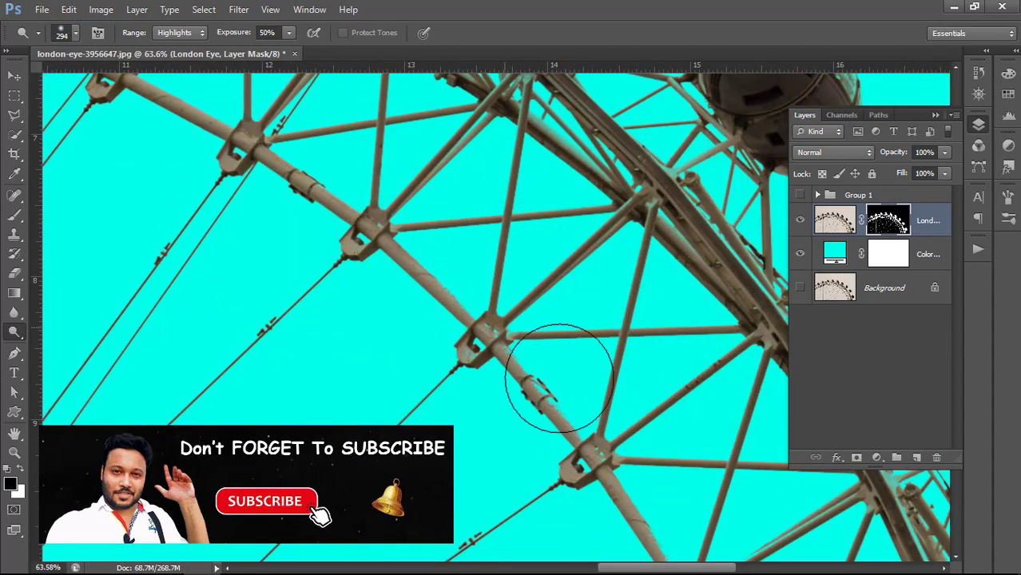
pyautogui.moveTo(535, 326); pyautogui.dragTo(448, 155)
pyautogui.moveTo(565, 372)
pyautogui.mouseDown()
pyautogui.moveTo(558, 331)
pyautogui.moveTo(454, 249)
pyautogui.moveTo(450, 318)
pyautogui.mouseUp()
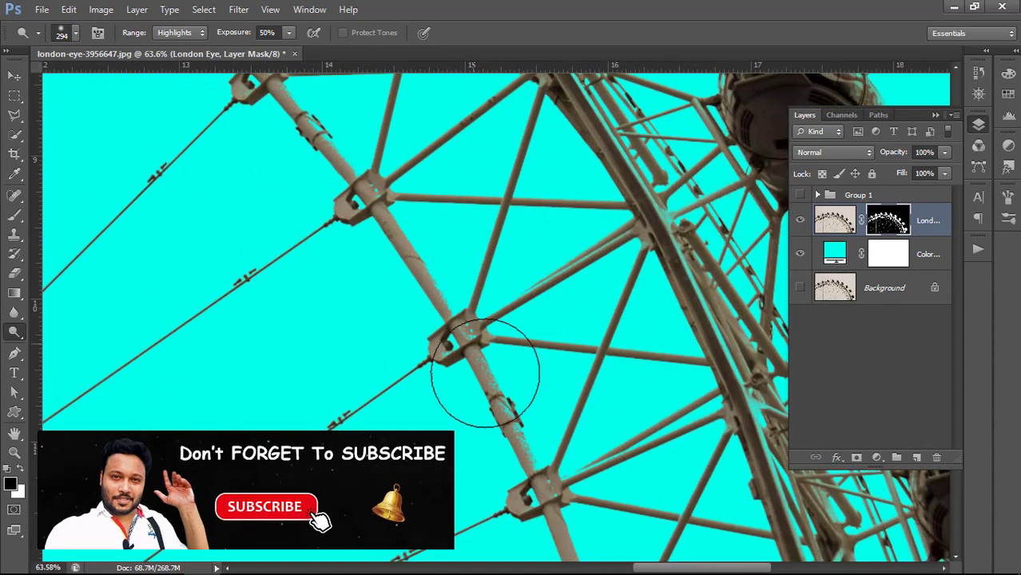
pyautogui.moveTo(463, 259); pyautogui.dragTo(406, 79)
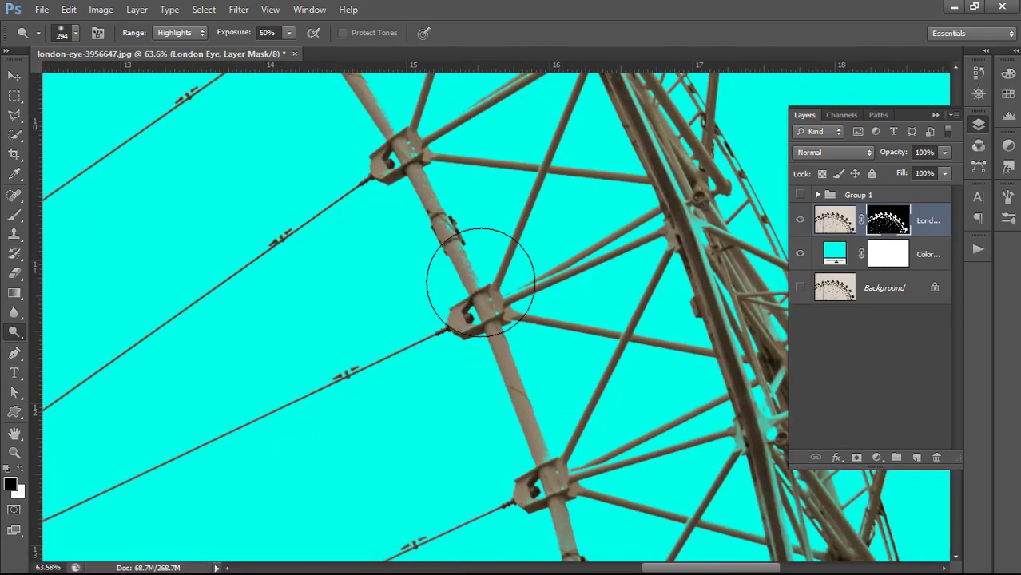
# Move to the lower and upper struts, then dodge the rim joints beside a gondola
pyautogui.moveTo(582, 447); pyautogui.dragTo(493, 233)
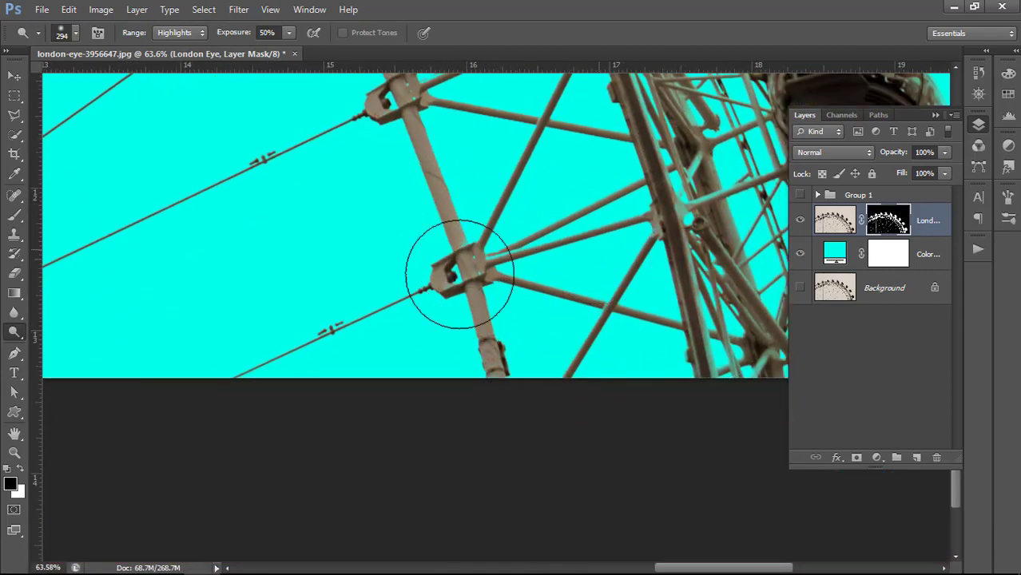
pyautogui.moveTo(625, 206); pyautogui.dragTo(611, 331)
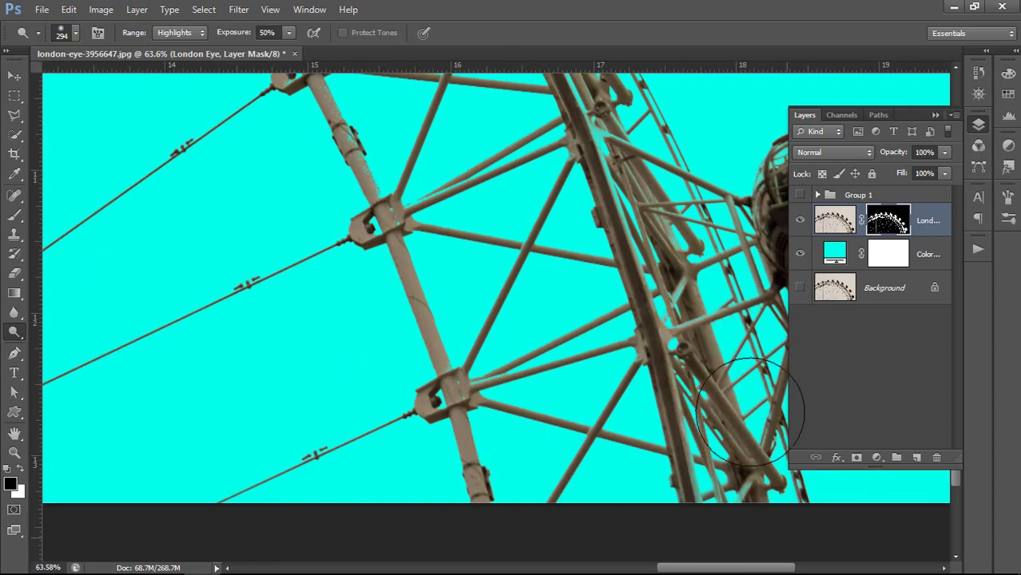
pyautogui.moveTo(644, 207)
pyautogui.mouseDown()
pyautogui.moveTo(671, 368)
pyautogui.moveTo(535, 159)
pyautogui.mouseUp()
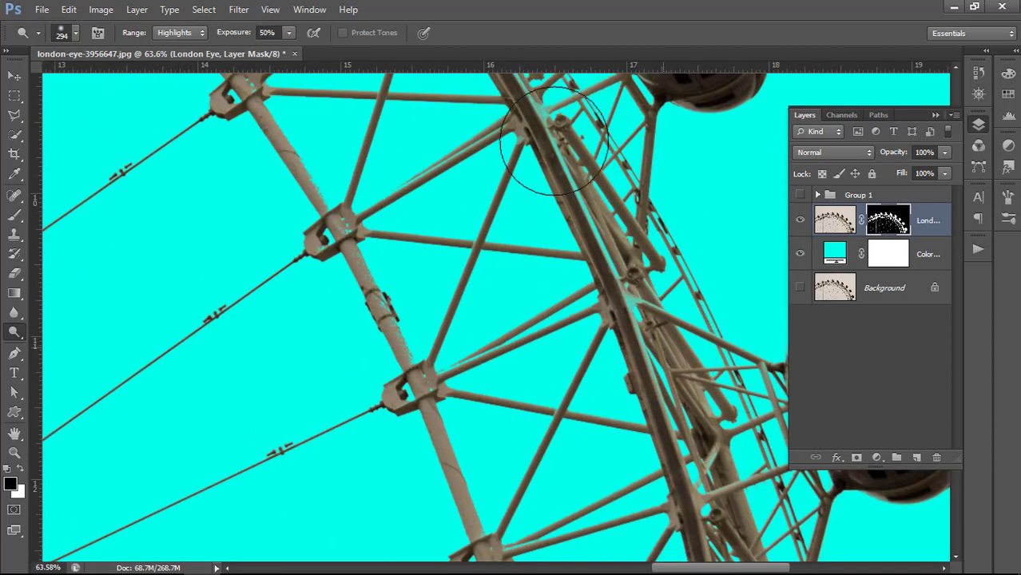
pyautogui.moveTo(575, 232); pyautogui.dragTo(663, 363)
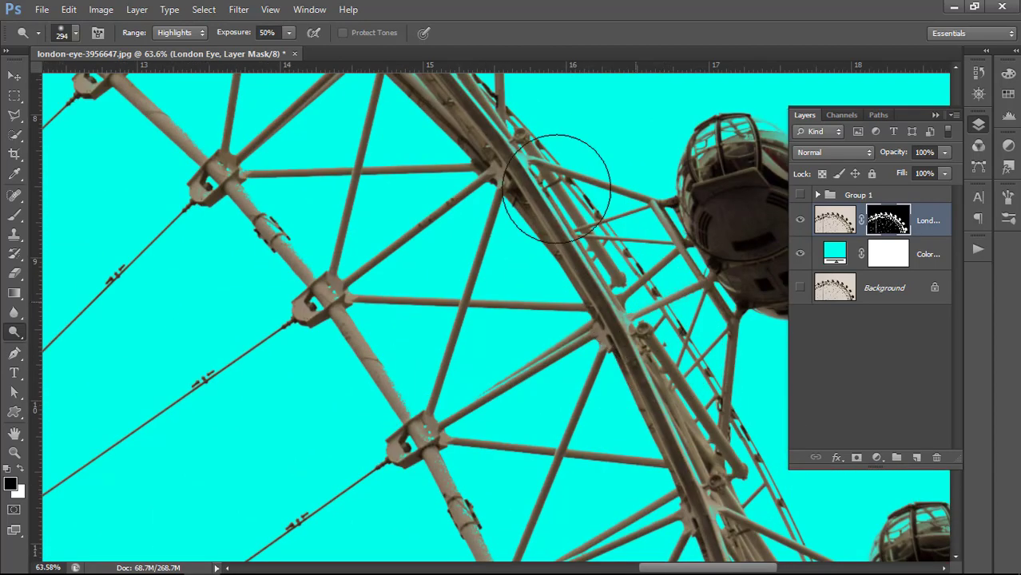
pyautogui.moveTo(519, 171); pyautogui.dragTo(588, 326)
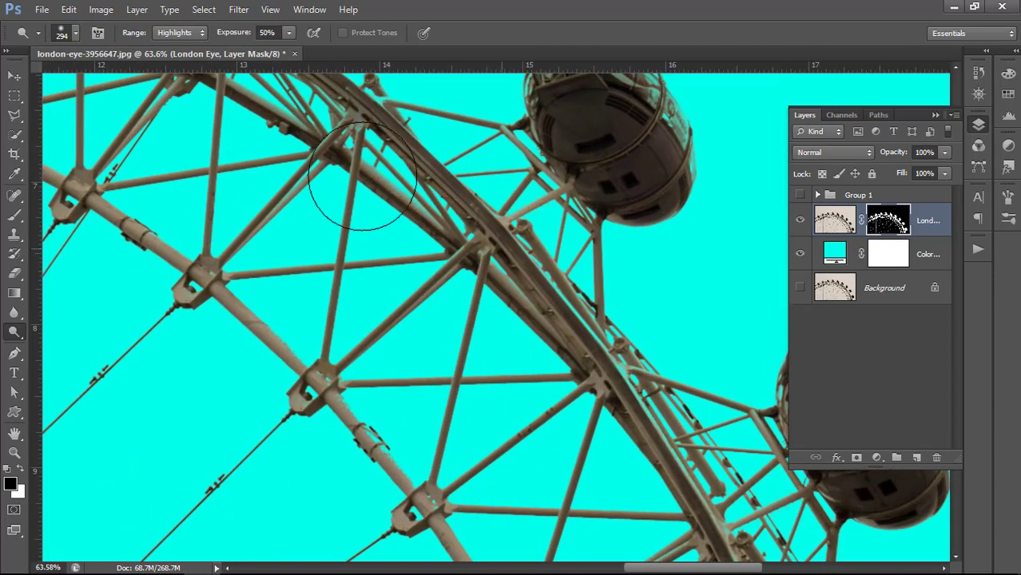
pyautogui.moveTo(373, 217); pyautogui.dragTo(579, 391)
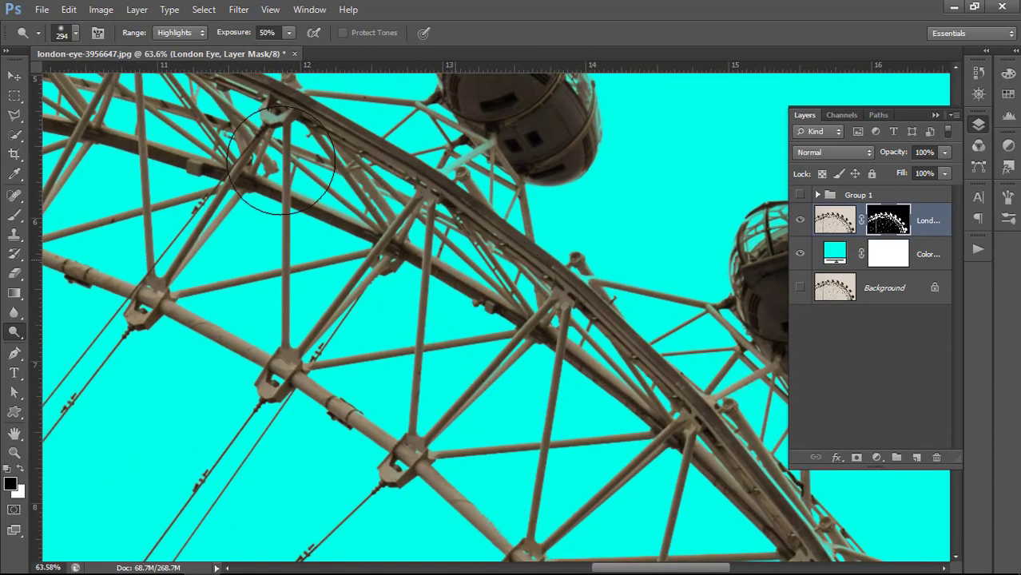
# Pan along the rim sections and top of the wheel, then open the Image menu
pyautogui.moveTo(383, 227); pyautogui.dragTo(493, 293)
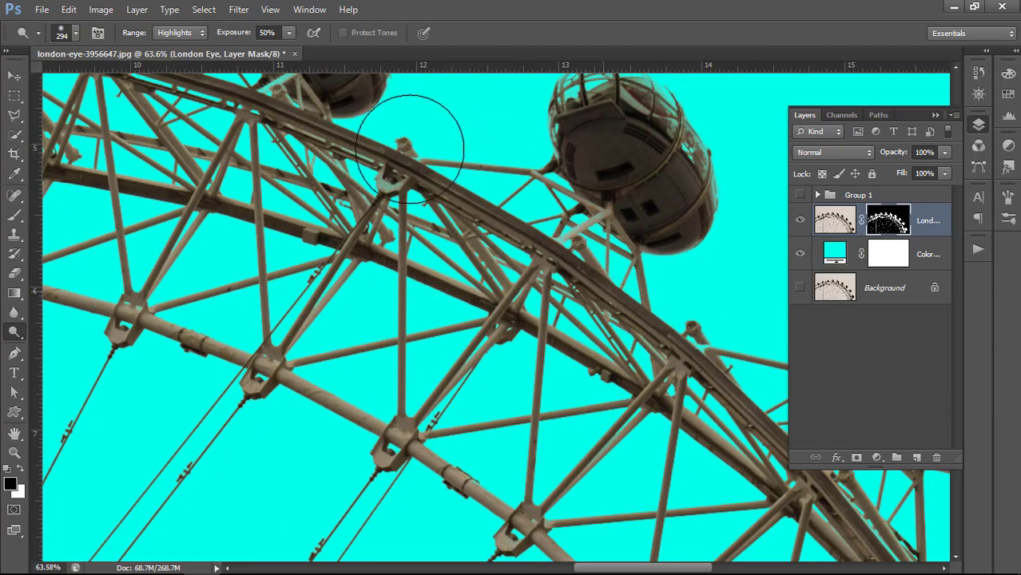
pyautogui.moveTo(63, 149); pyautogui.dragTo(538, 317)
pyautogui.moveTo(328, 240); pyautogui.dragTo(406, 253)
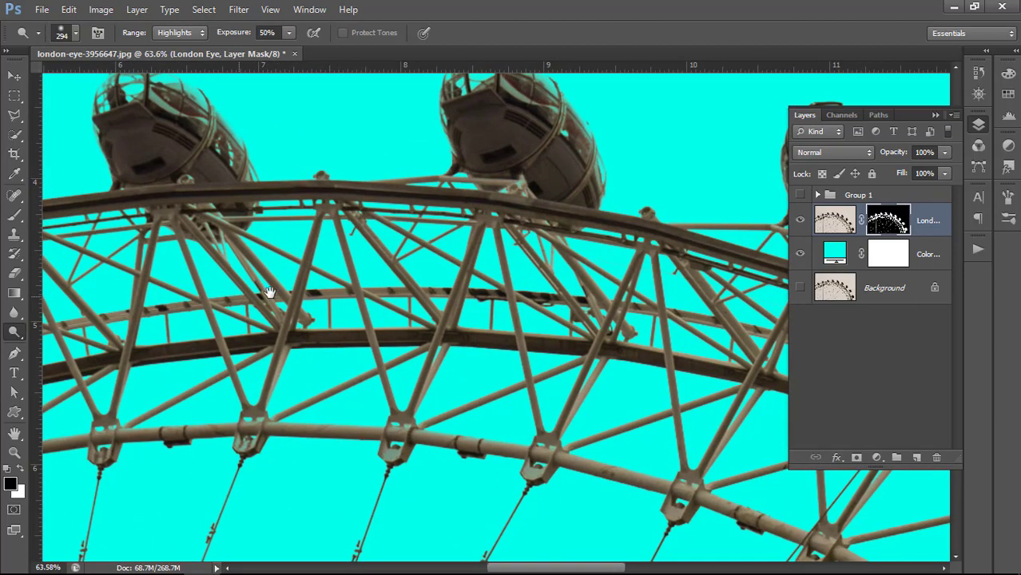
pyautogui.moveTo(253, 306); pyautogui.dragTo(432, 311)
pyautogui.click(102, 16)
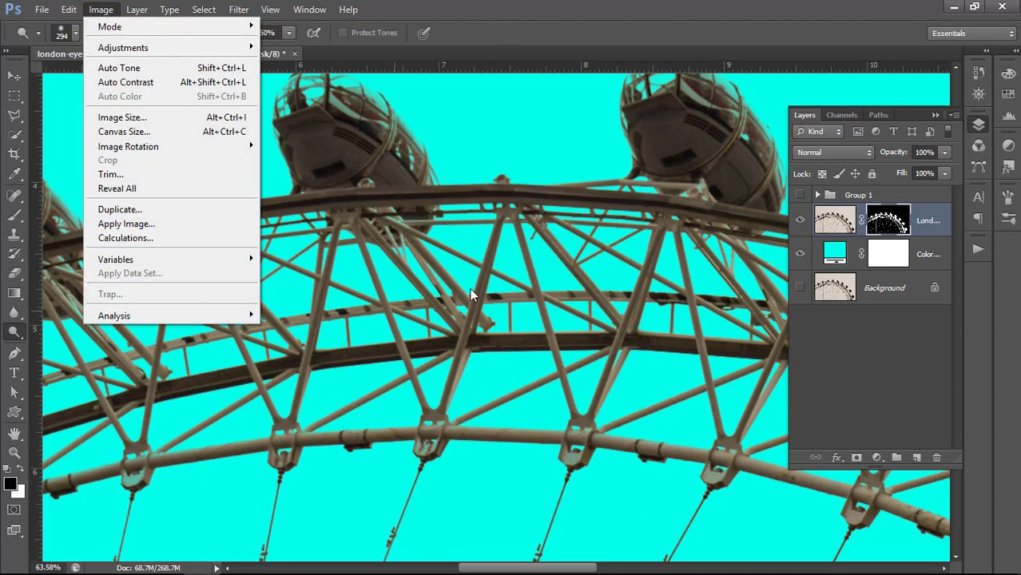
pyautogui.click(421, 76)
pyautogui.moveTo(268, 239); pyautogui.dragTo(326, 227)
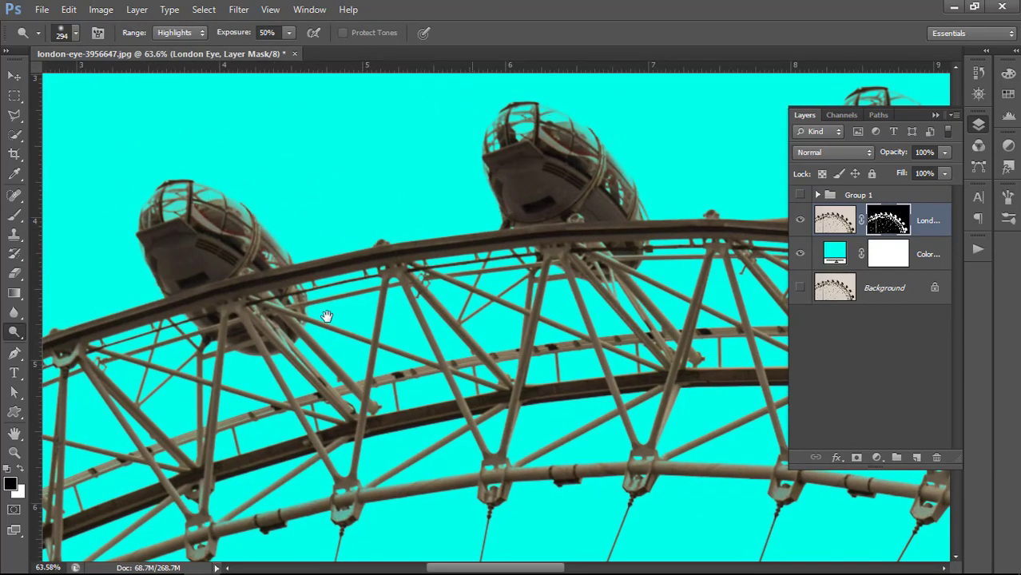
pyautogui.moveTo(326, 315); pyautogui.dragTo(464, 209)
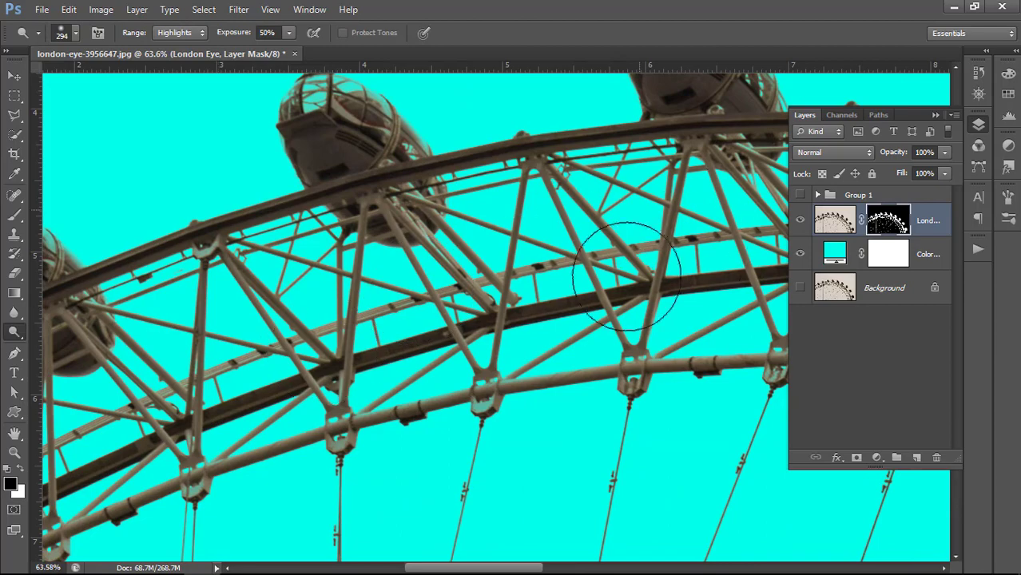
pyautogui.moveTo(274, 327); pyautogui.dragTo(369, 186)
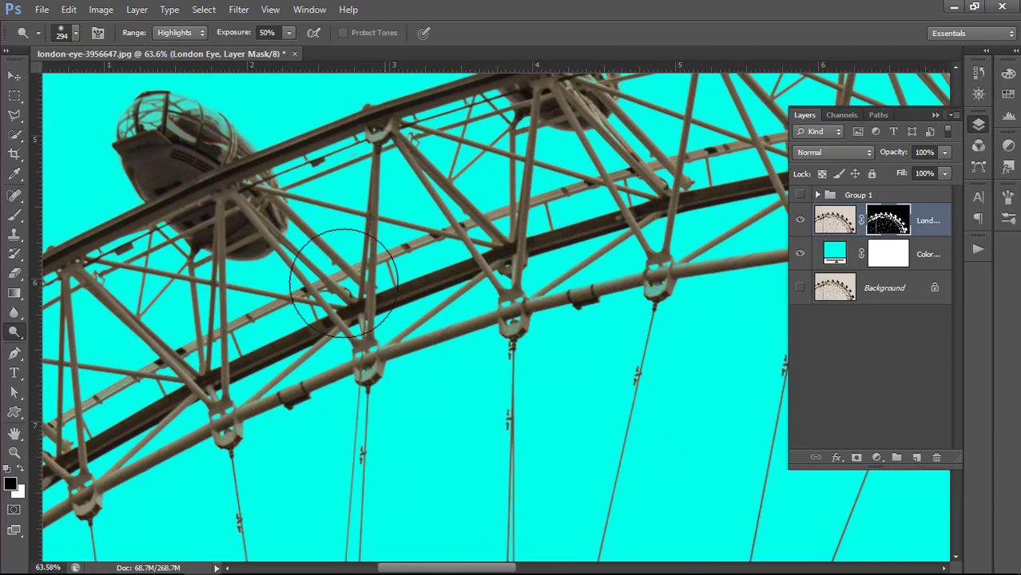
pyautogui.moveTo(341, 284); pyautogui.dragTo(478, 226)
pyautogui.moveTo(580, 271); pyautogui.dragTo(501, 171)
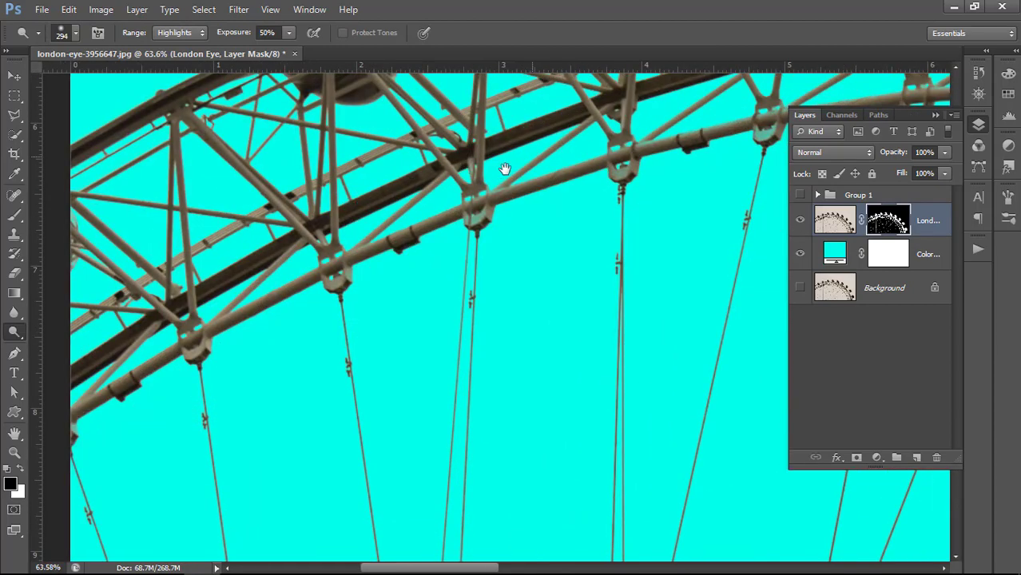
pyautogui.moveTo(408, 131); pyautogui.dragTo(391, 150)
pyautogui.moveTo(488, 376); pyautogui.dragTo(372, 257)
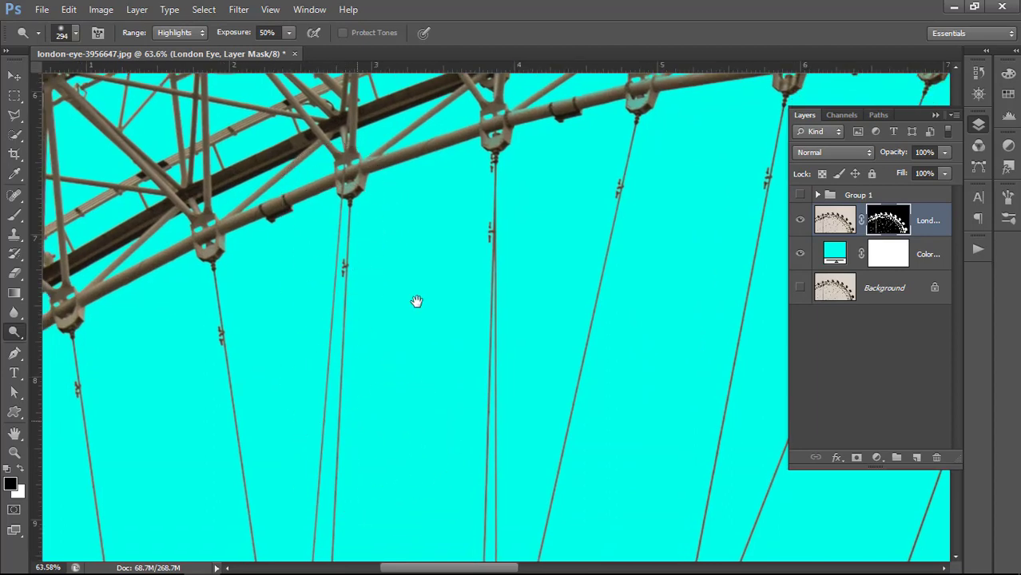
pyautogui.moveTo(417, 298); pyautogui.dragTo(447, 241)
pyautogui.moveTo(312, 340); pyautogui.dragTo(422, 254)
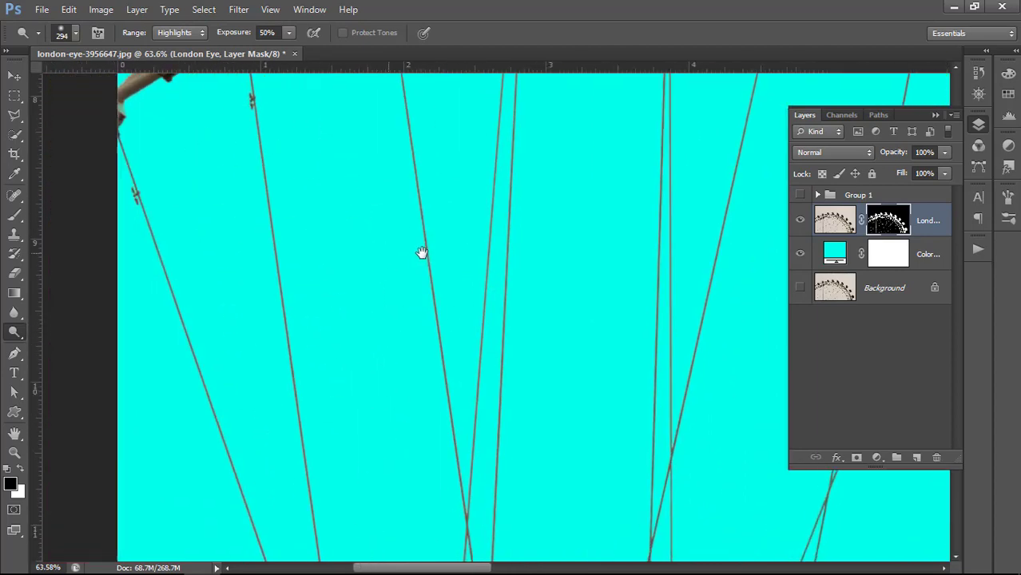
pyautogui.moveTo(525, 256); pyautogui.dragTo(314, 256)
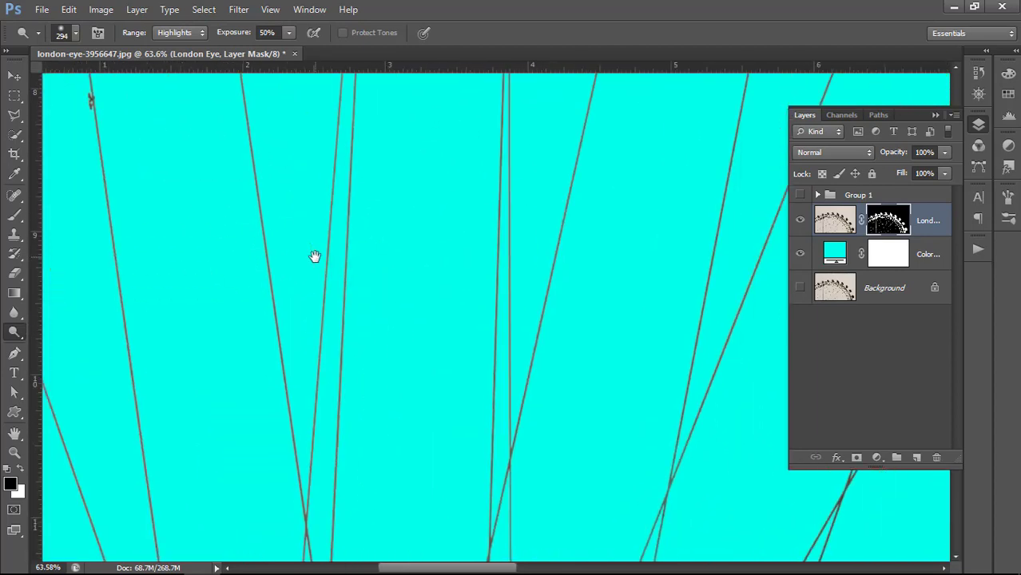
pyautogui.moveTo(549, 368); pyautogui.dragTo(412, 374)
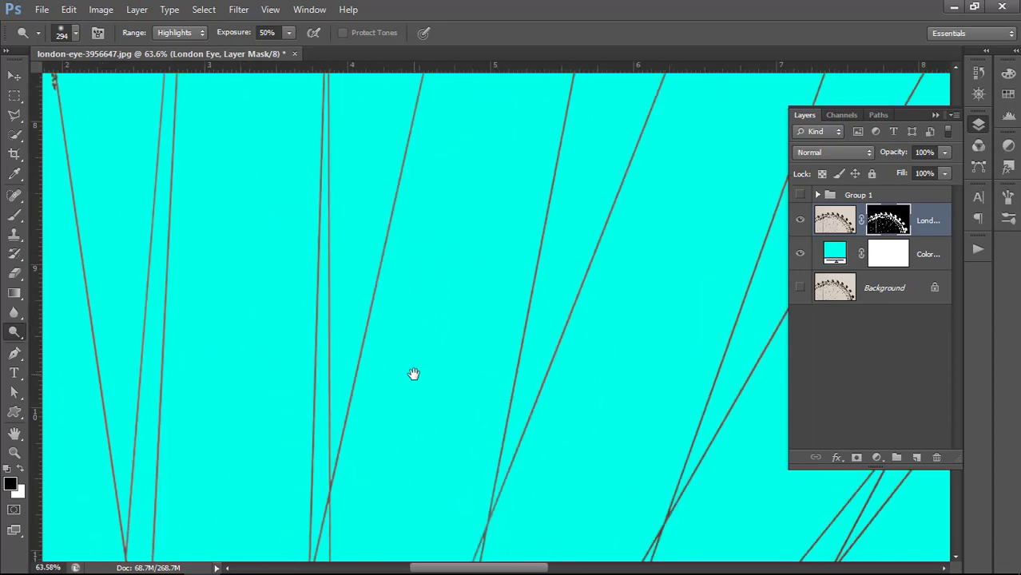
pyautogui.moveTo(555, 182); pyautogui.dragTo(548, 437)
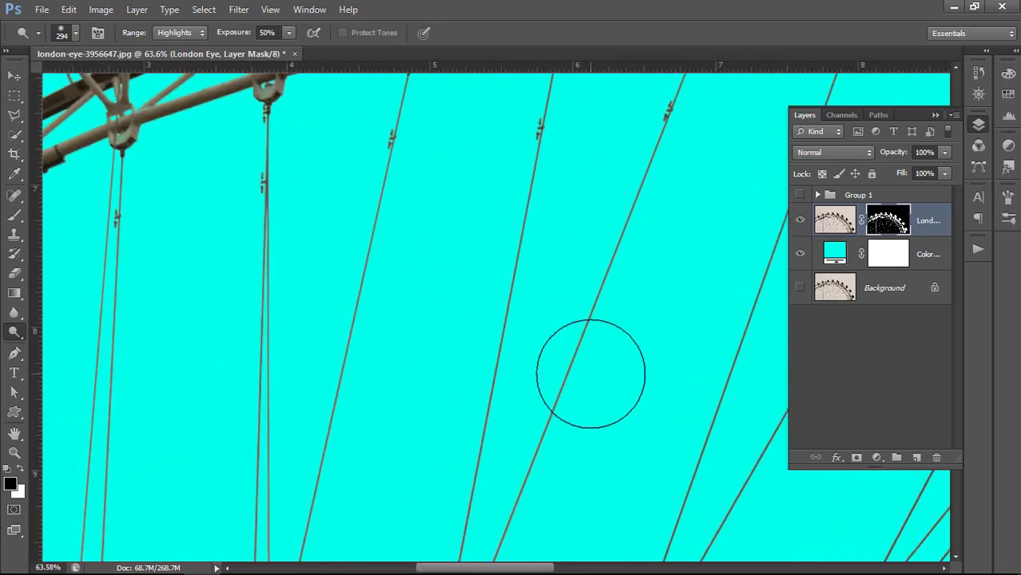
pyautogui.scroll(5, 554, 384)
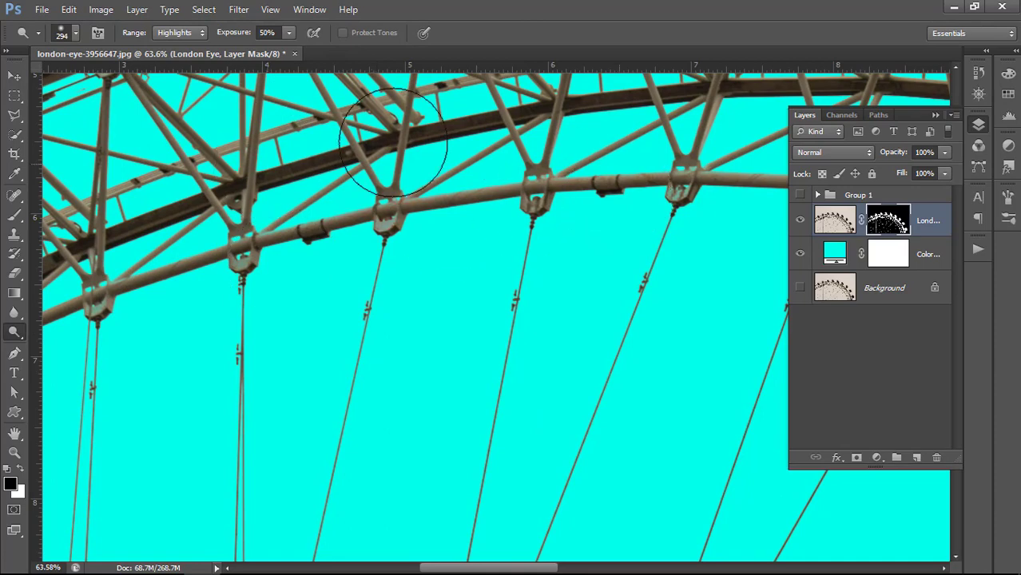
pyautogui.moveTo(639, 164); pyautogui.dragTo(395, 209)
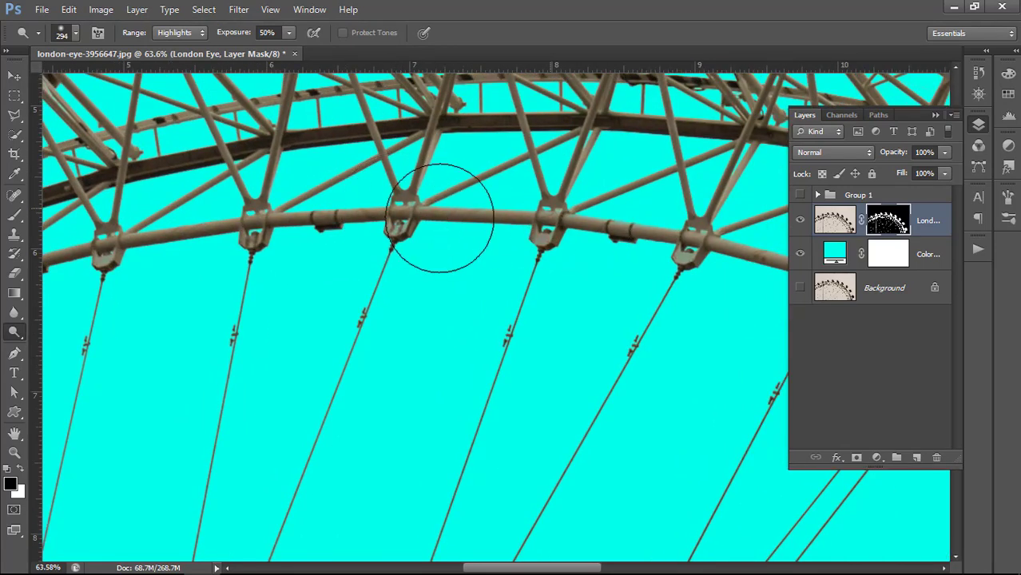
pyautogui.moveTo(607, 228); pyautogui.dragTo(330, 186)
pyautogui.moveTo(654, 276); pyautogui.dragTo(432, 194)
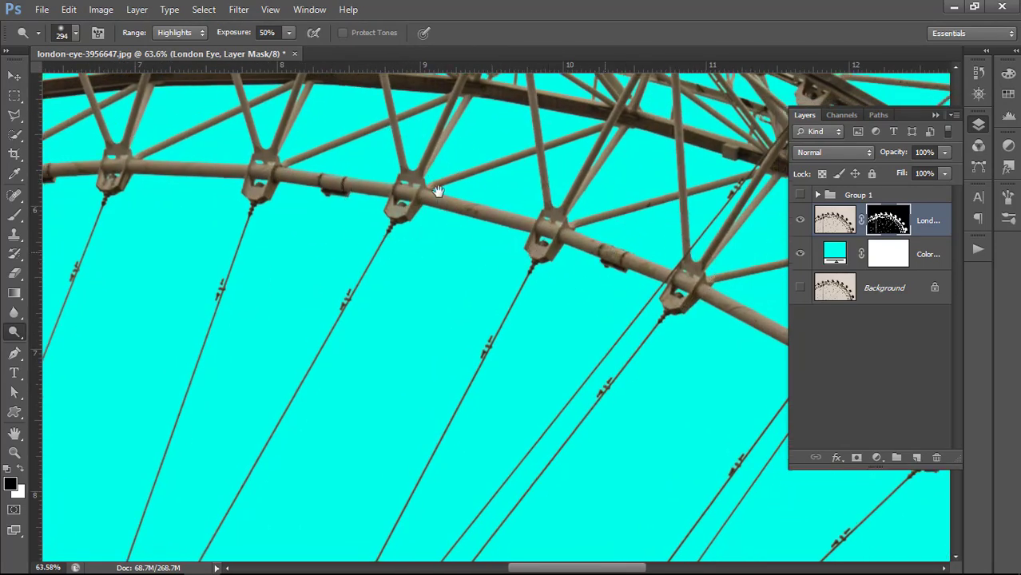
pyautogui.moveTo(671, 199); pyautogui.dragTo(474, 141)
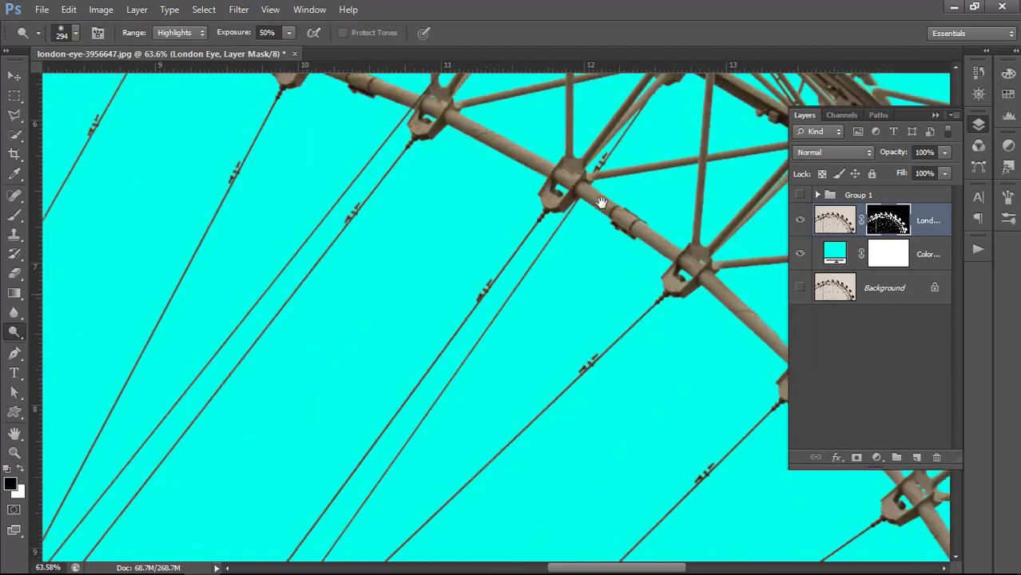
pyautogui.moveTo(451, 425)
pyautogui.mouseDown()
pyautogui.moveTo(359, 382)
pyautogui.moveTo(330, 382)
pyautogui.mouseUp()
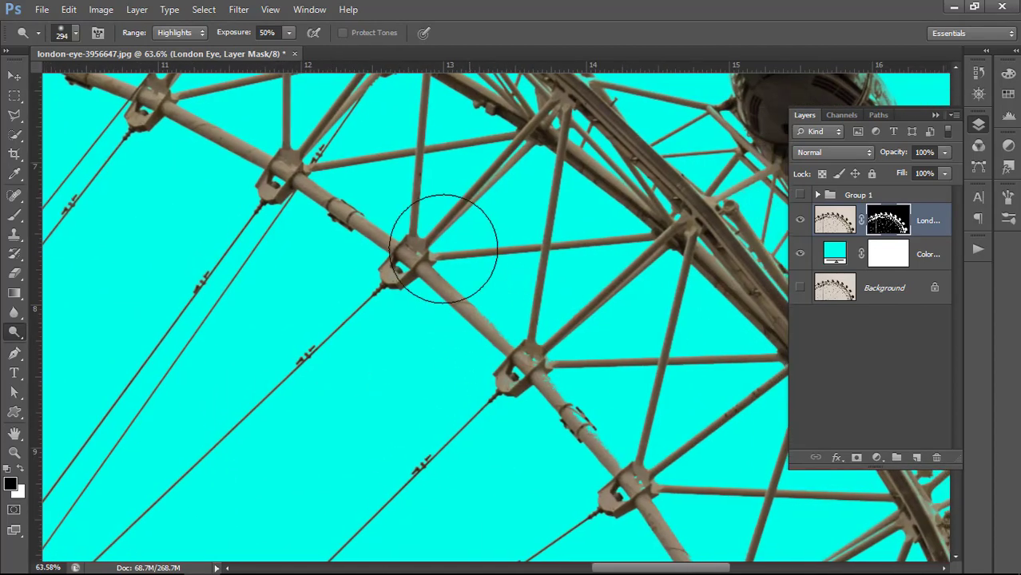
pyautogui.moveTo(543, 299)
pyautogui.mouseDown()
pyautogui.moveTo(540, 441)
pyautogui.moveTo(432, 543)
pyautogui.mouseUp()
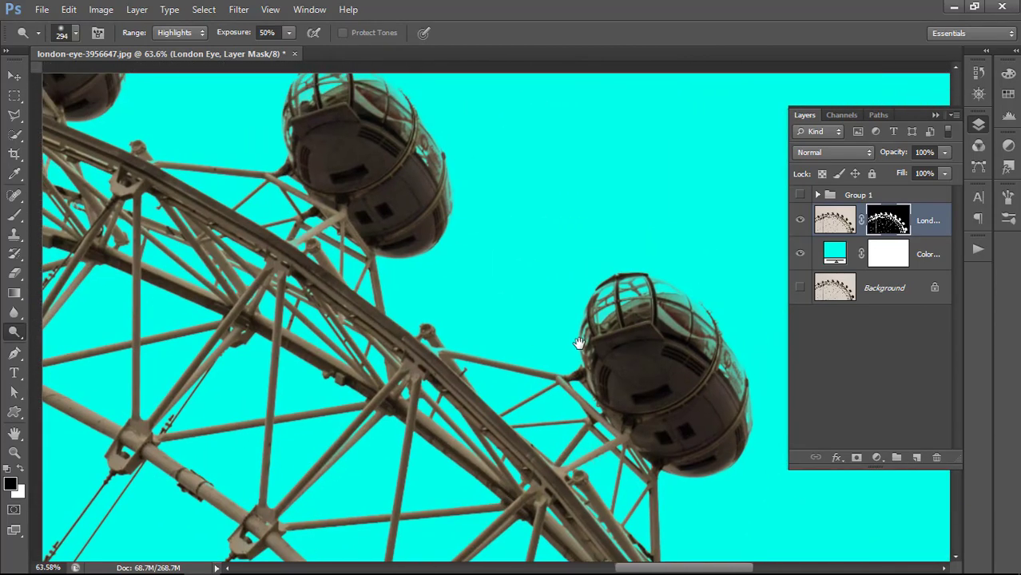
pyautogui.moveTo(559, 255); pyautogui.dragTo(424, 326)
pyautogui.moveTo(411, 288); pyautogui.dragTo(364, 319)
pyautogui.hotkey('ctrl', '-')
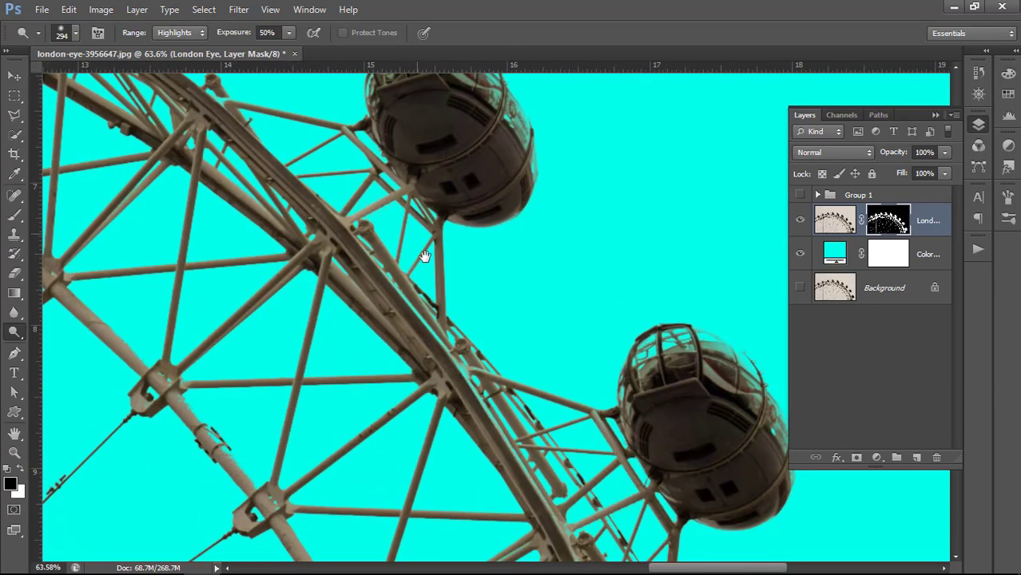
pyautogui.hotkey('ctrl', '0')
pyautogui.click(799, 254)
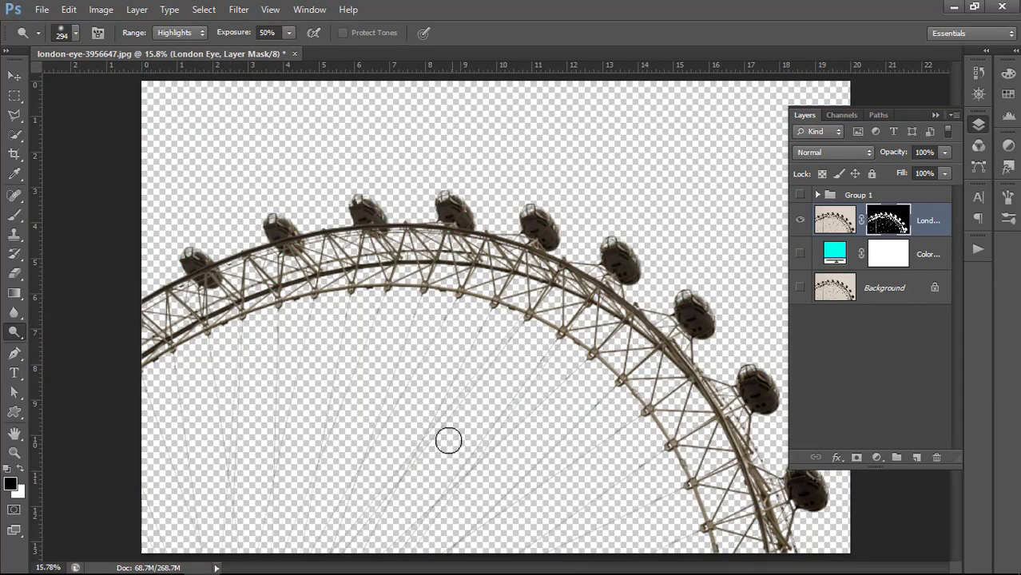
pyautogui.keyDown('alt'); pyautogui.scroll(3, 349, 433); pyautogui.keyUp('alt')
pyautogui.keyDown('alt'); pyautogui.scroll(2, 415, 375); pyautogui.keyUp('alt')
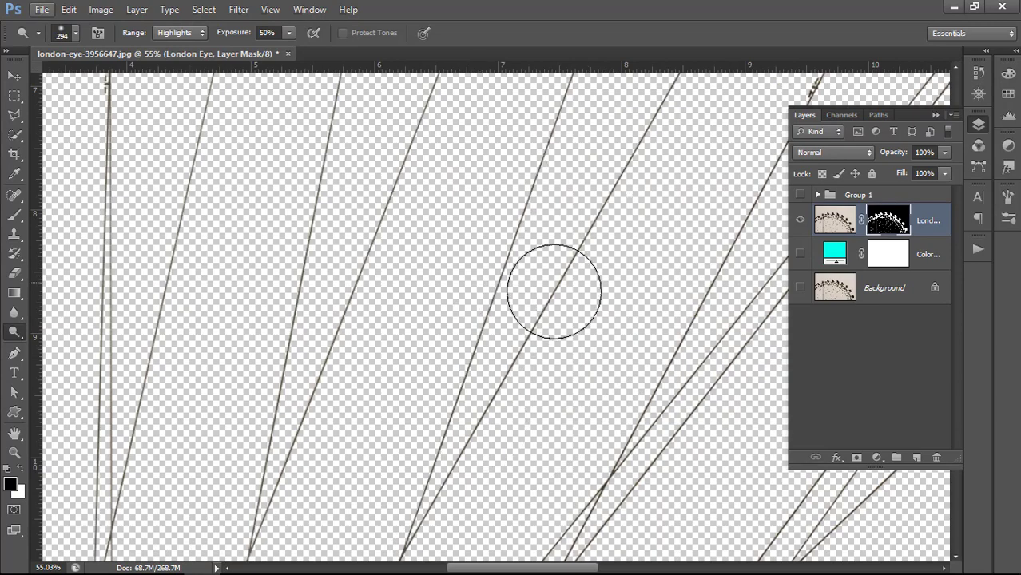
pyautogui.moveTo(536, 423); pyautogui.dragTo(321, 216)
pyautogui.moveTo(337, 421)
pyautogui.mouseDown()
pyautogui.moveTo(510, 312)
pyautogui.moveTo(406, 334)
pyautogui.mouseUp()
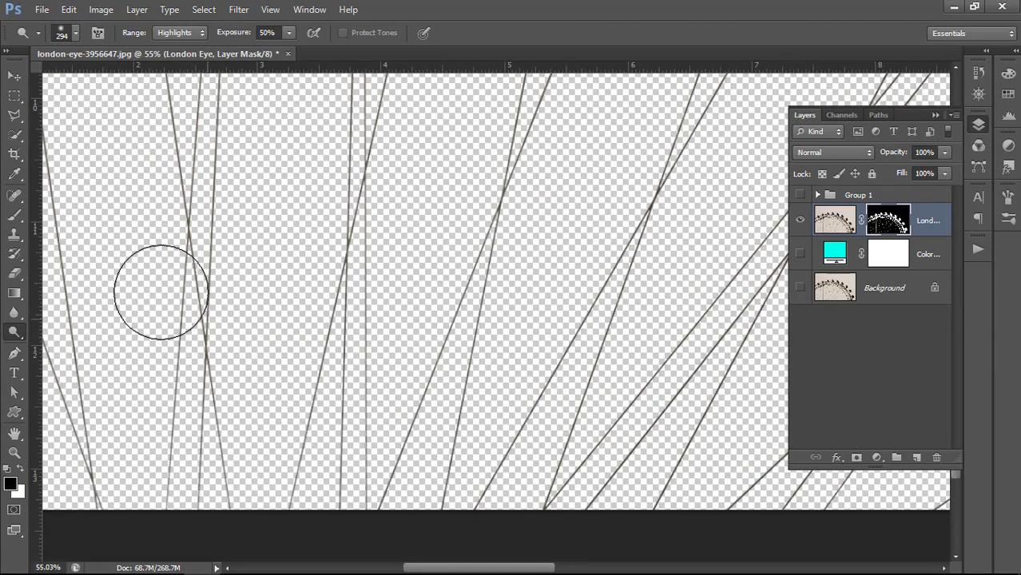
pyautogui.moveTo(63, 417); pyautogui.dragTo(410, 376)
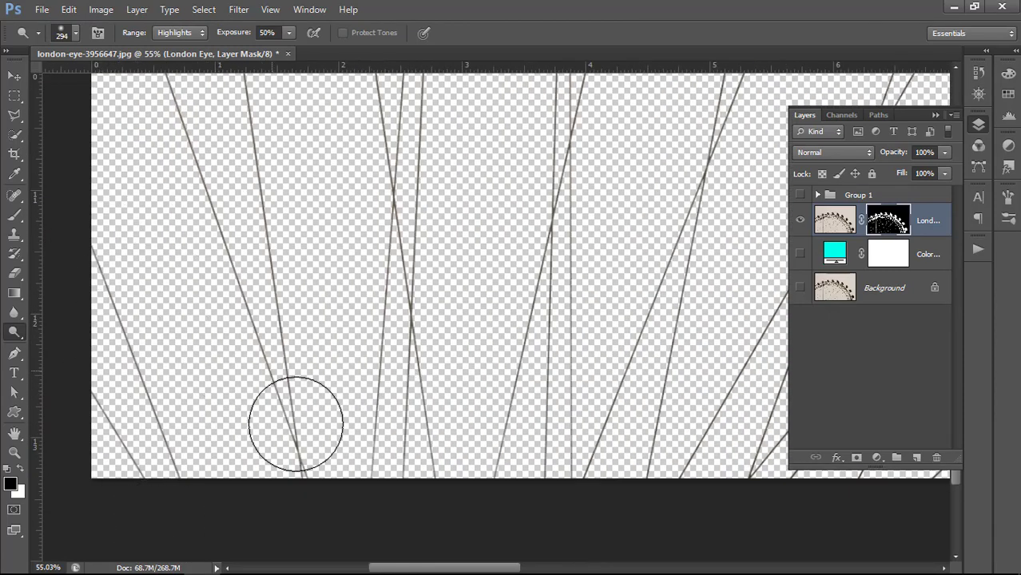
pyautogui.scroll(-3, 620, 288)
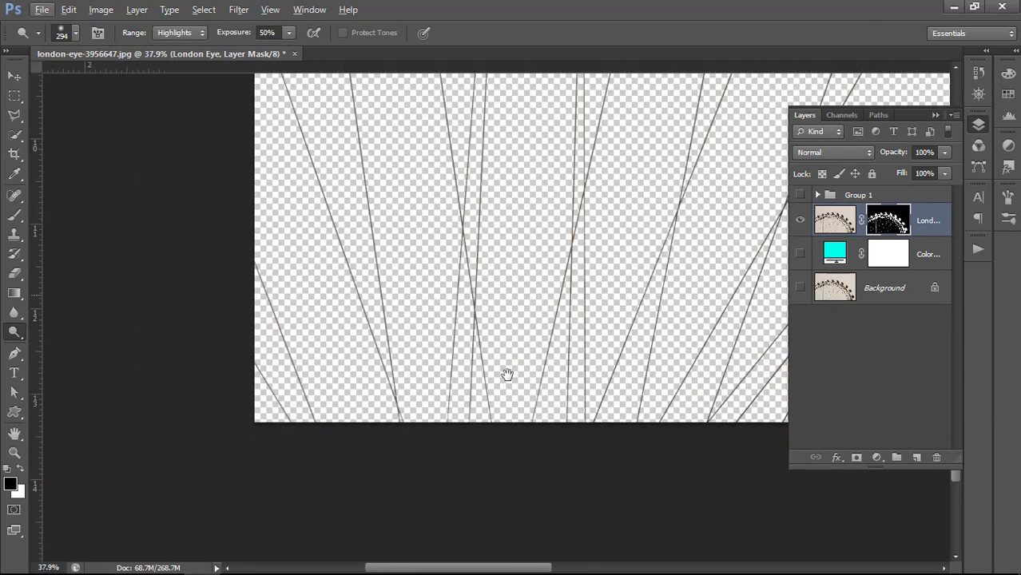
pyautogui.click(800, 254)
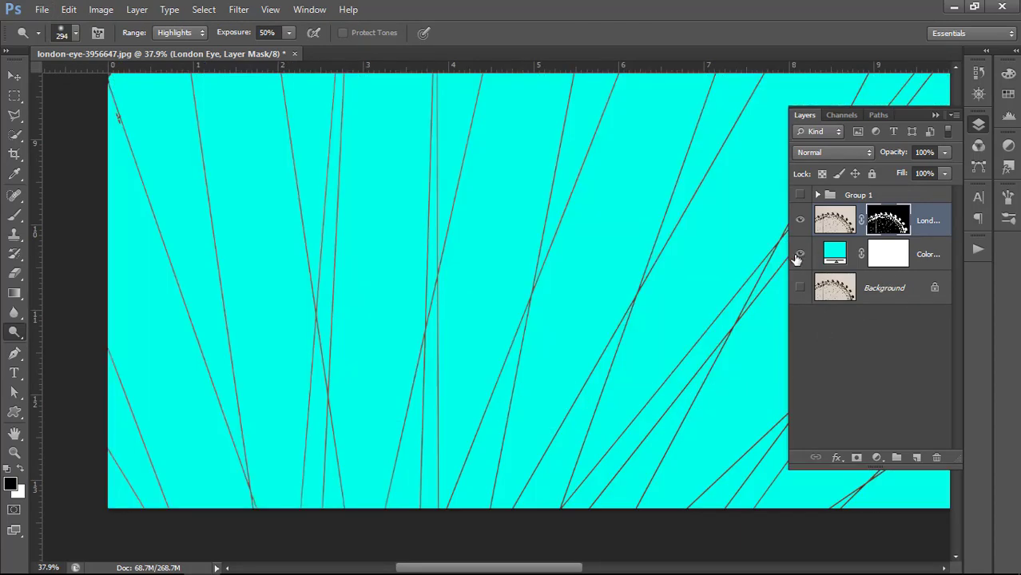
pyautogui.scroll(-2, 406, 335)
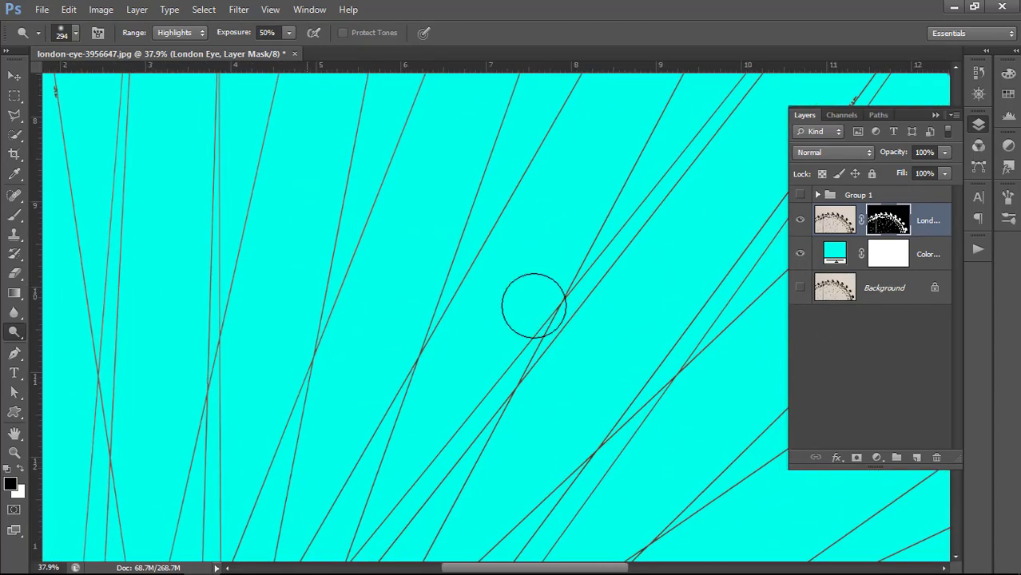
pyautogui.scroll(-3, 530, 299)
pyautogui.scroll(-2, 563, 317)
pyautogui.scroll(2, 563, 317)
pyautogui.scroll(2, 571, 343)
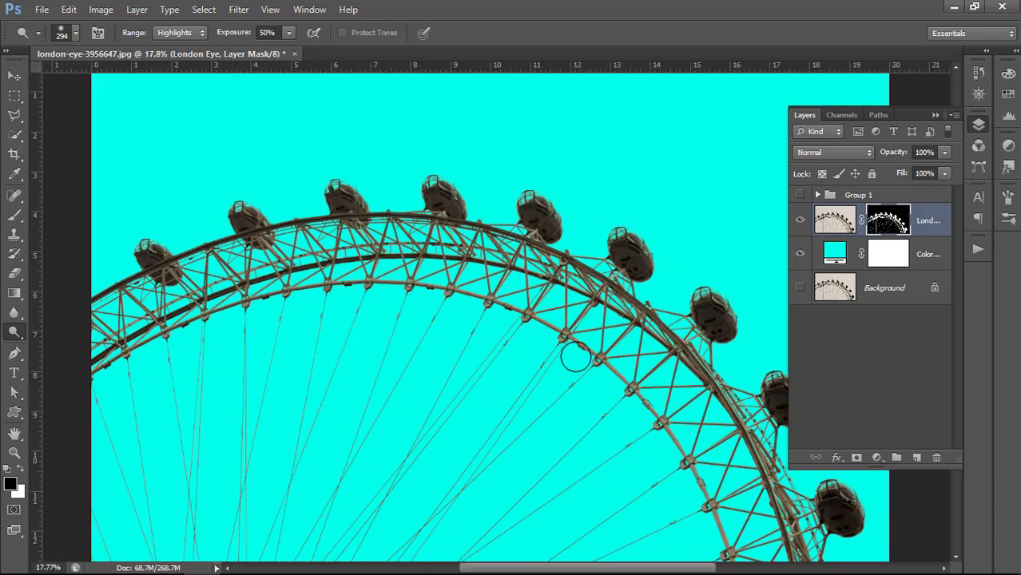
pyautogui.scroll(-1, 563, 343)
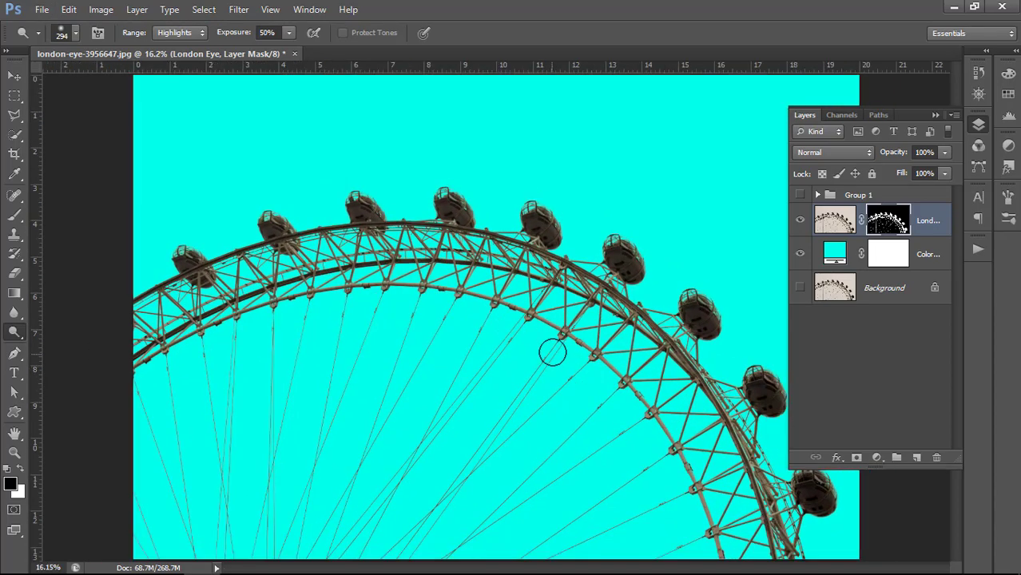
pyautogui.scroll(2, 550, 349)
pyautogui.scroll(-1, 549, 347)
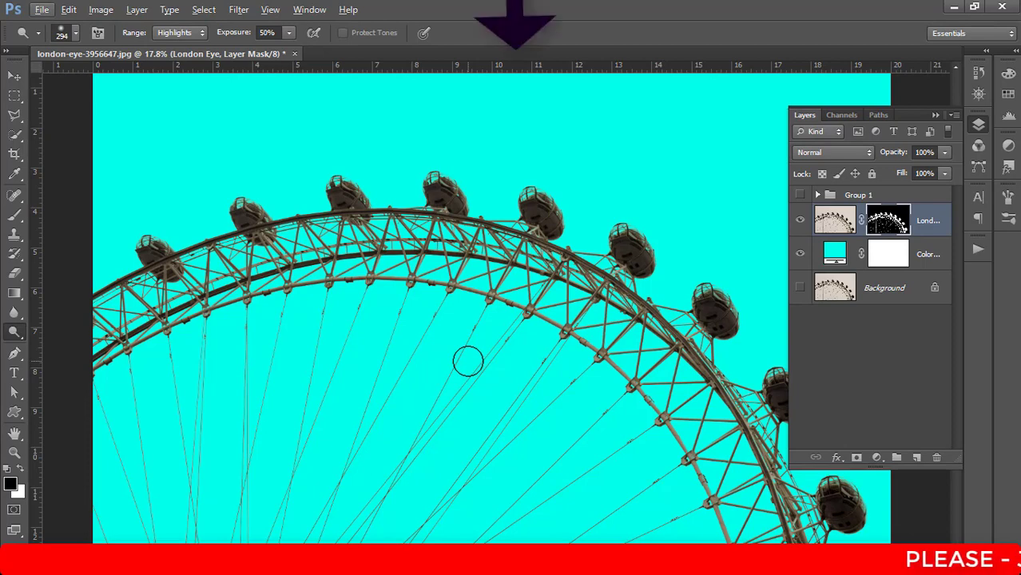
pyautogui.click(510, 329)
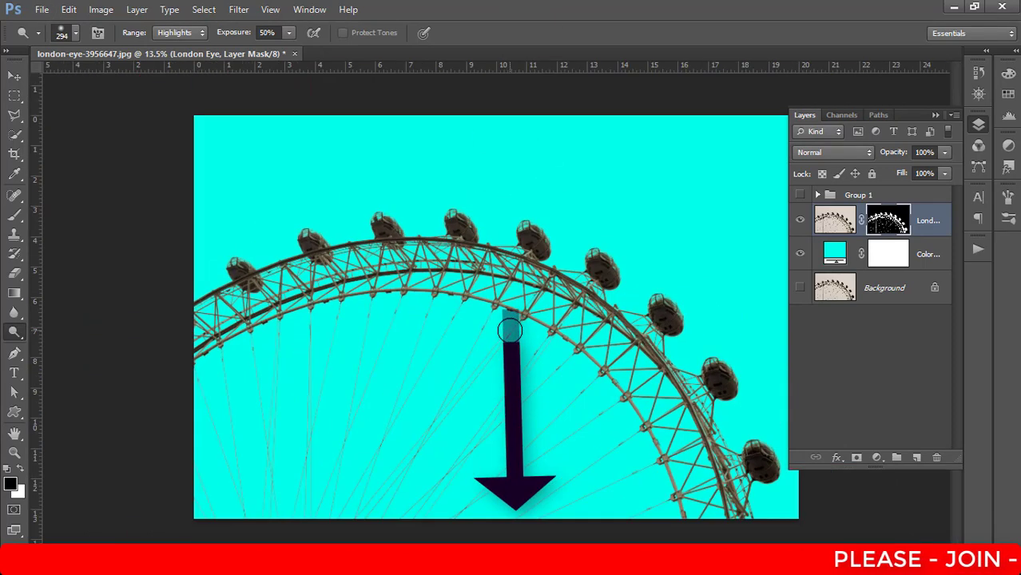
pyautogui.scroll(-2, 509, 329)
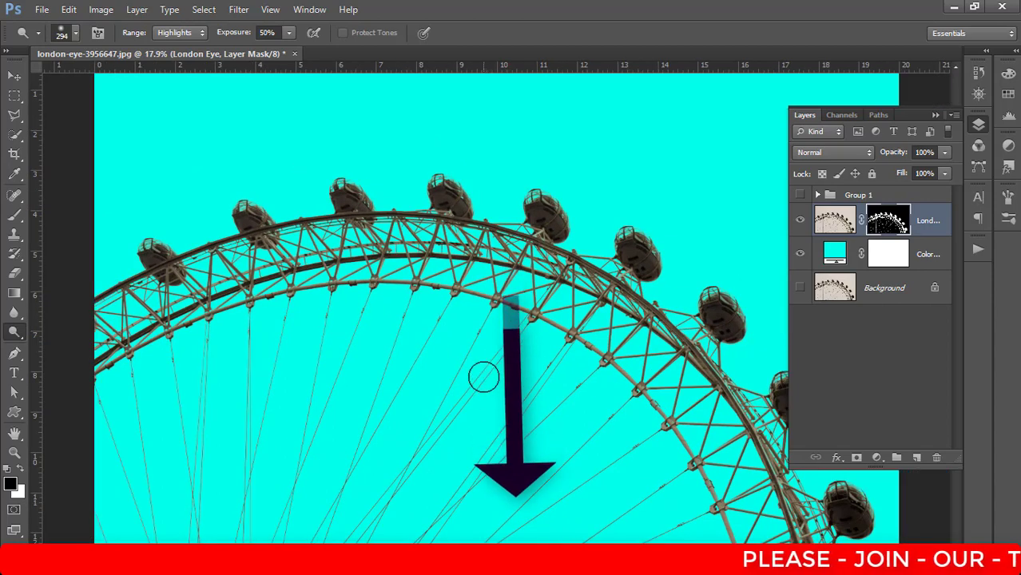
pyautogui.scroll(2, 482, 373)
pyautogui.scroll(-1, 482, 372)
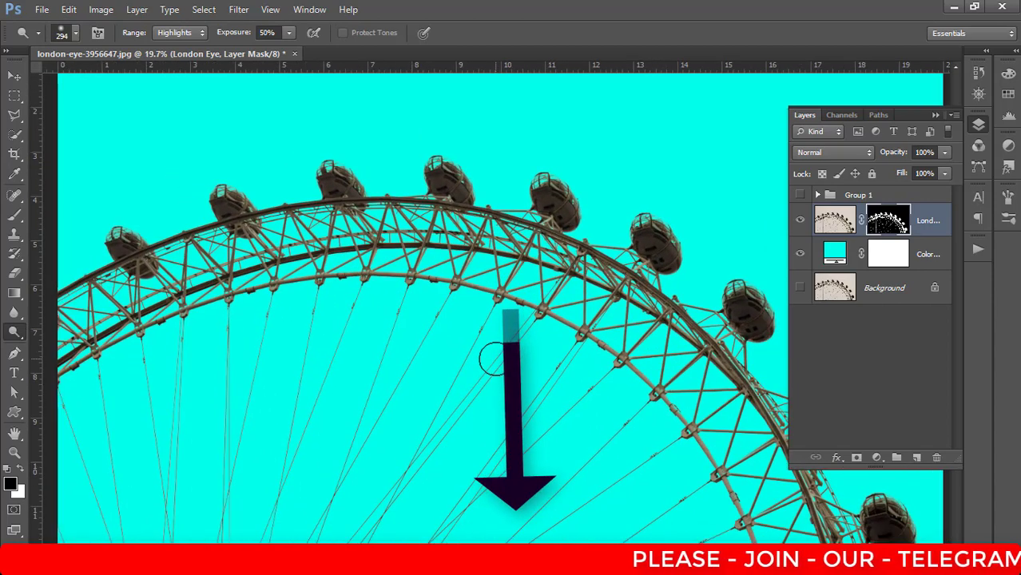